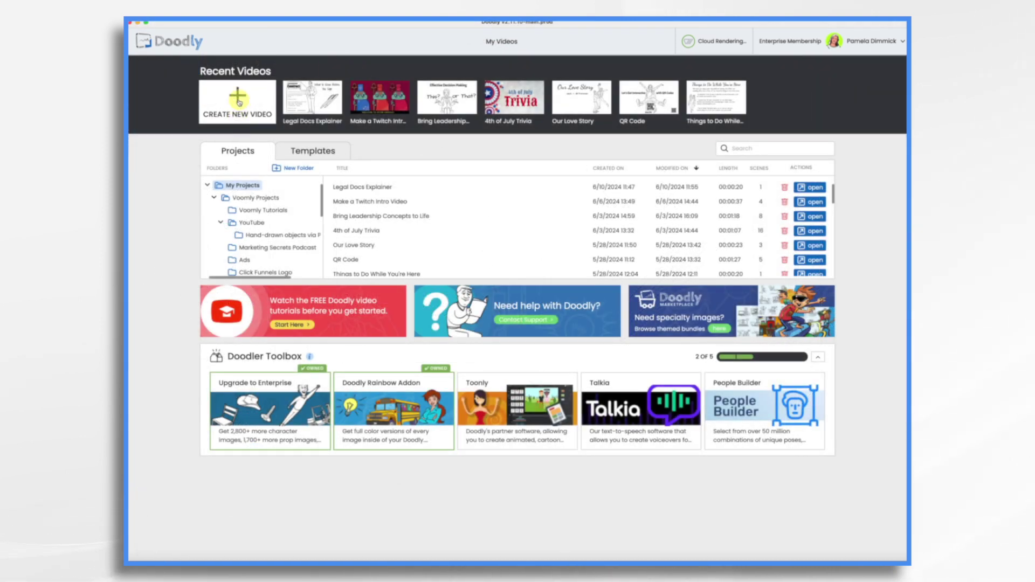
- Create a new Whiteboard-style video titled "Lease Agreement Signing INstructions" at 480p (854x480) resolution
click(238, 100)
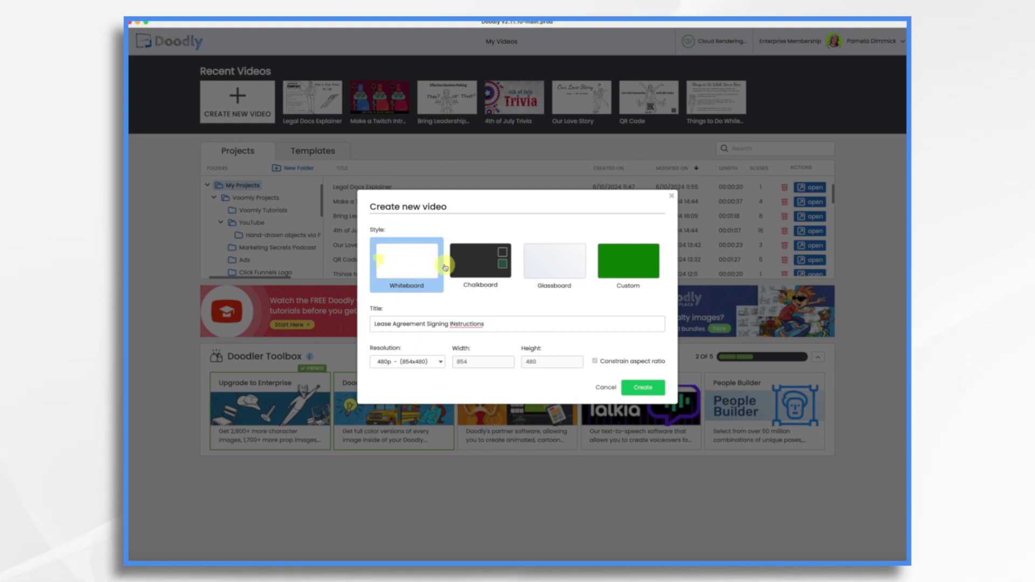
click(642, 388)
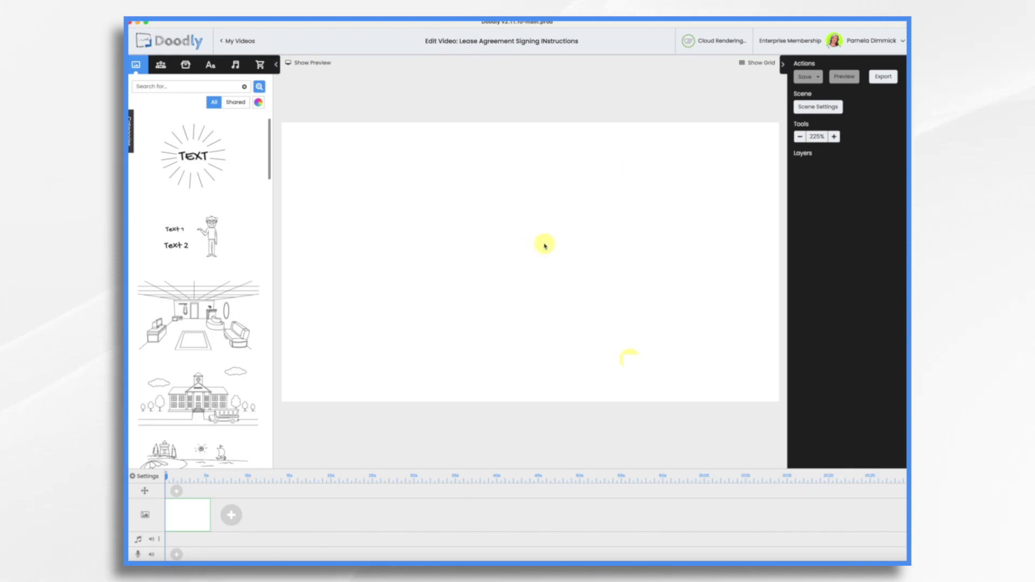
- Import "voiceover legal doc signing.mp3" as a new sound and place it on the audio track from the video's start
click(237, 65)
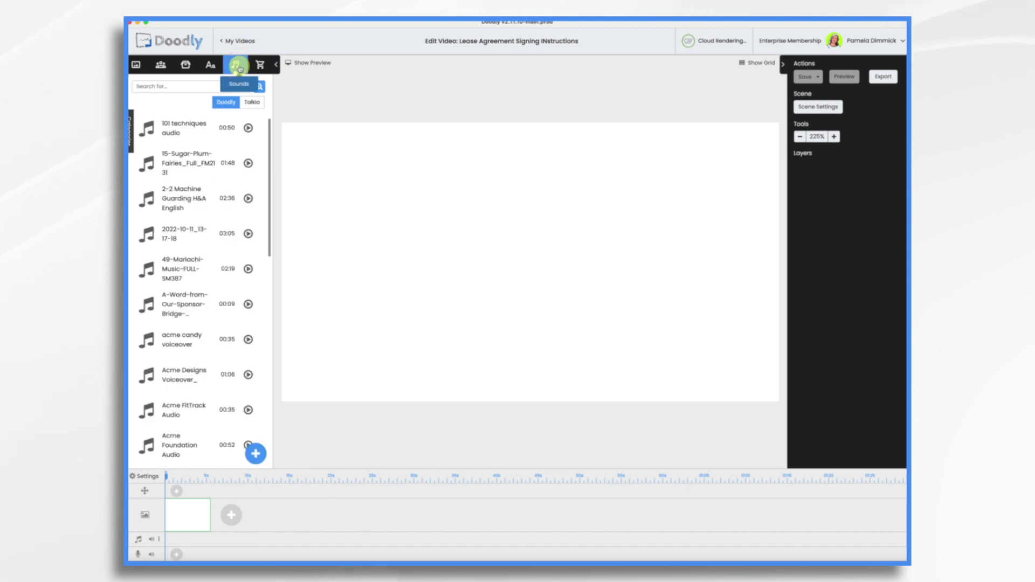
click(257, 462)
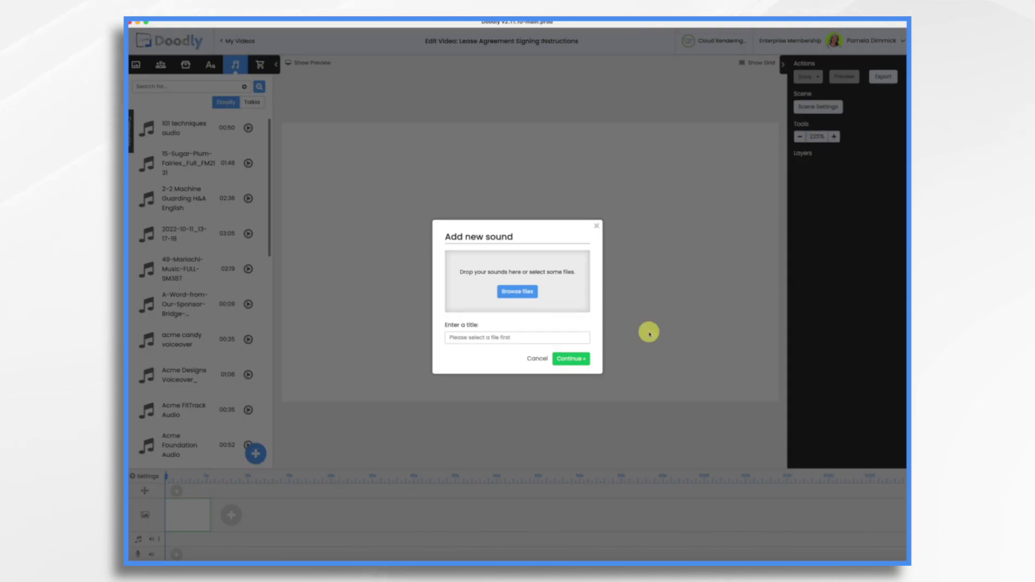
drag(779, 281, 526, 291)
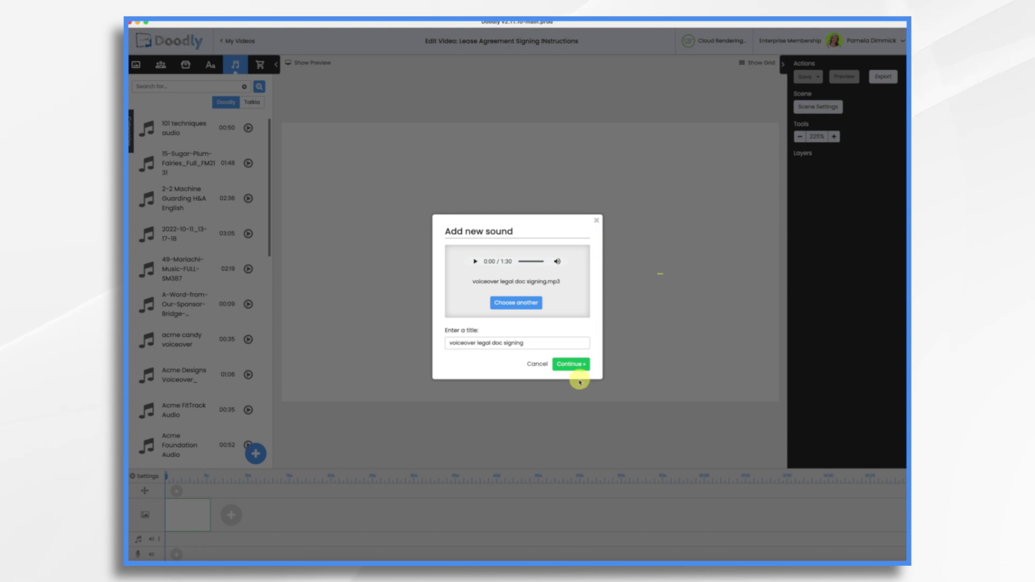
click(570, 364)
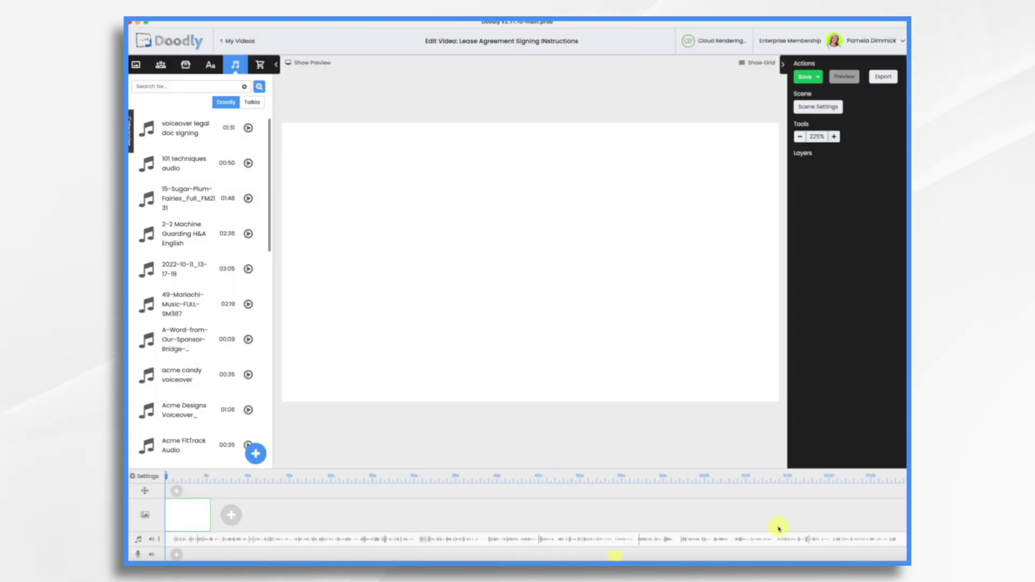
scroll(784, 531, right, 3)
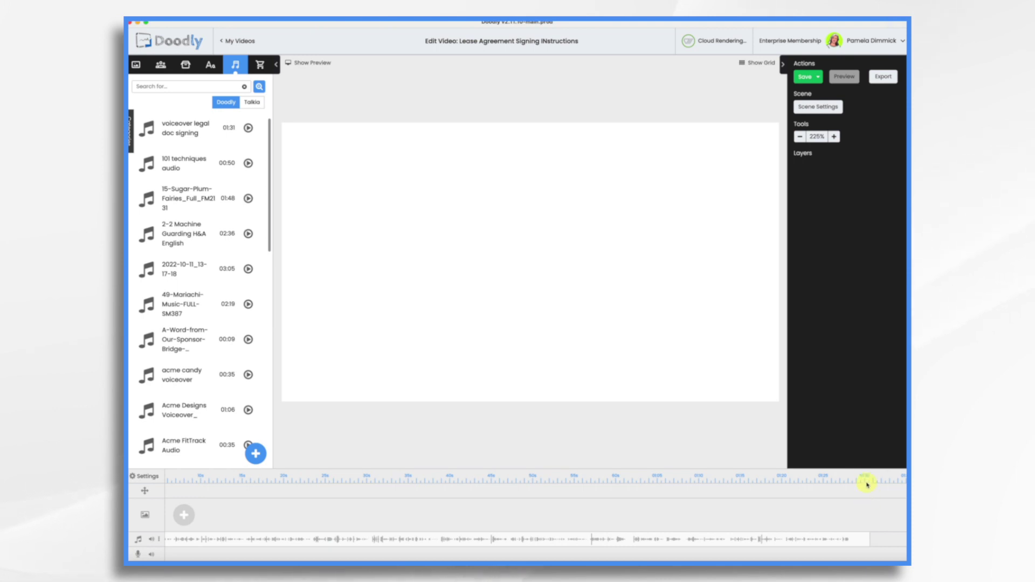
scroll(592, 534, left, 3)
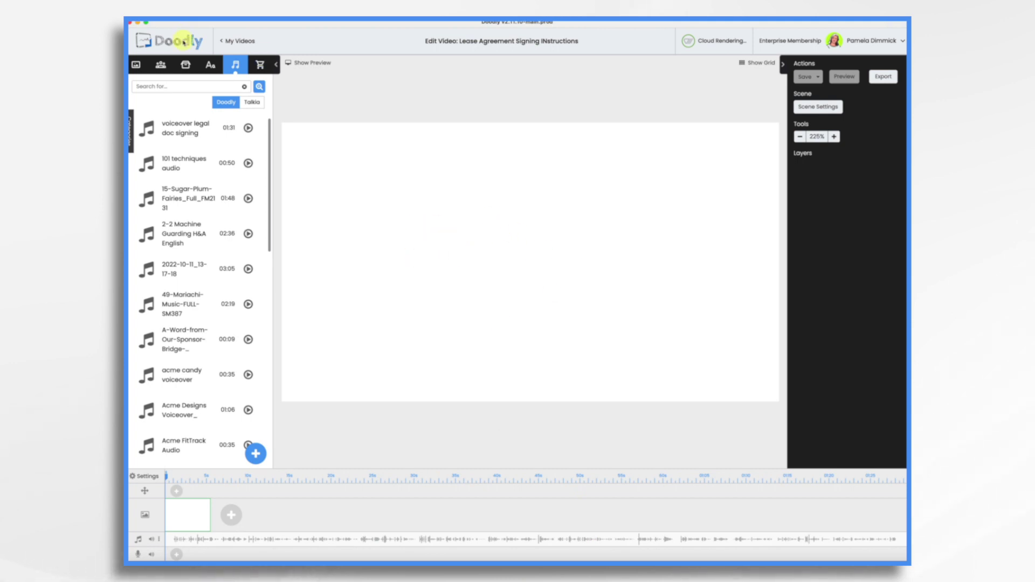
- Add an Acme-Regular title reading "Lease Agreement Signing Instructions" on two lines, enlarged and centred in the upper part of the scene
click(209, 65)
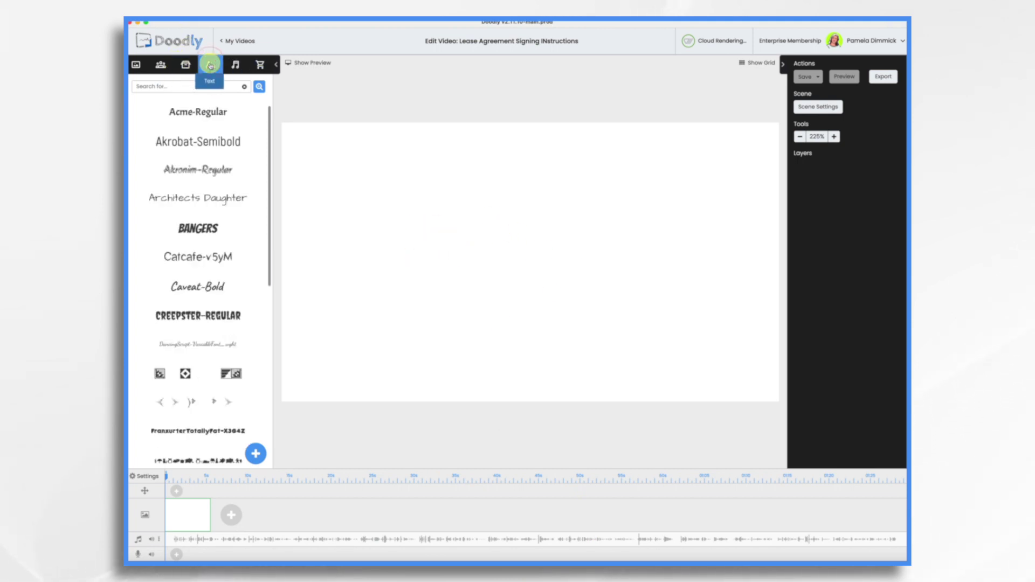
drag(208, 110, 564, 208)
double_click(534, 215)
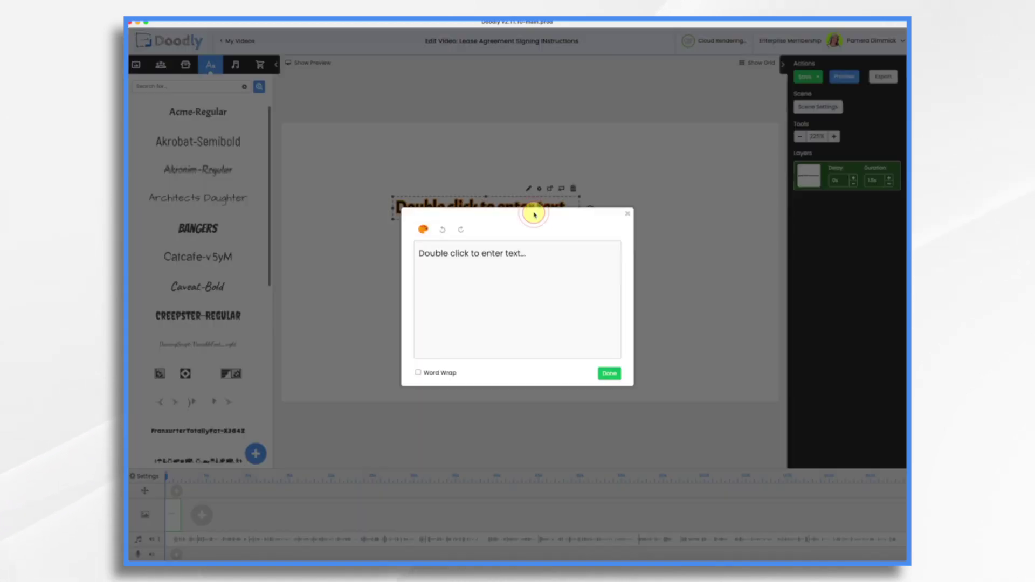
key(ctrl+a)
text(Lease Agreement Signing Instructions)
click(609, 373)
drag(596, 254, 746, 377)
drag(438, 290, 284, 281)
drag(496, 273, 545, 204)
drag(544, 203, 545, 192)
click(352, 143)
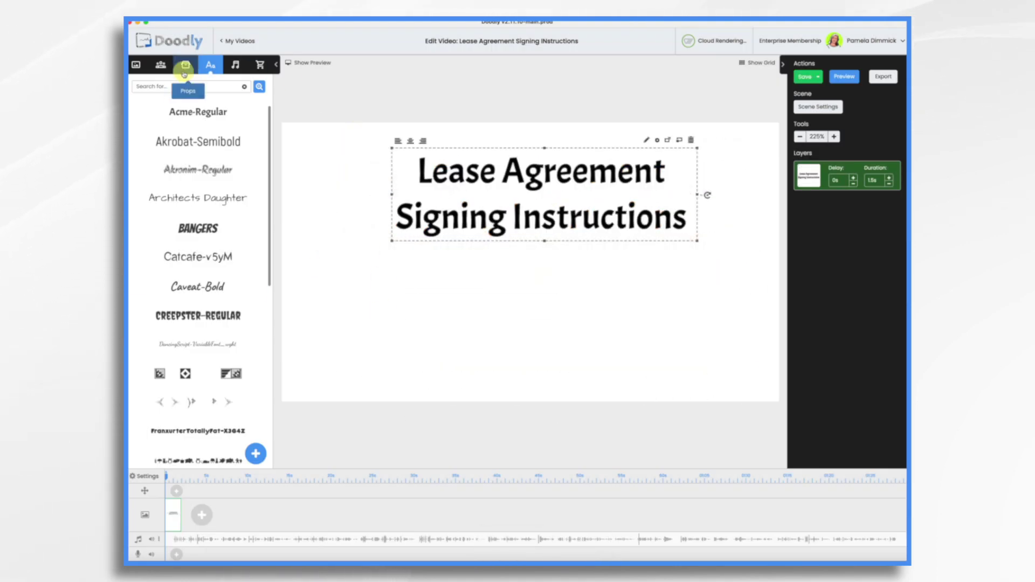
- Import the ACME Apartments Logo as a new prop and place it below the title
click(187, 66)
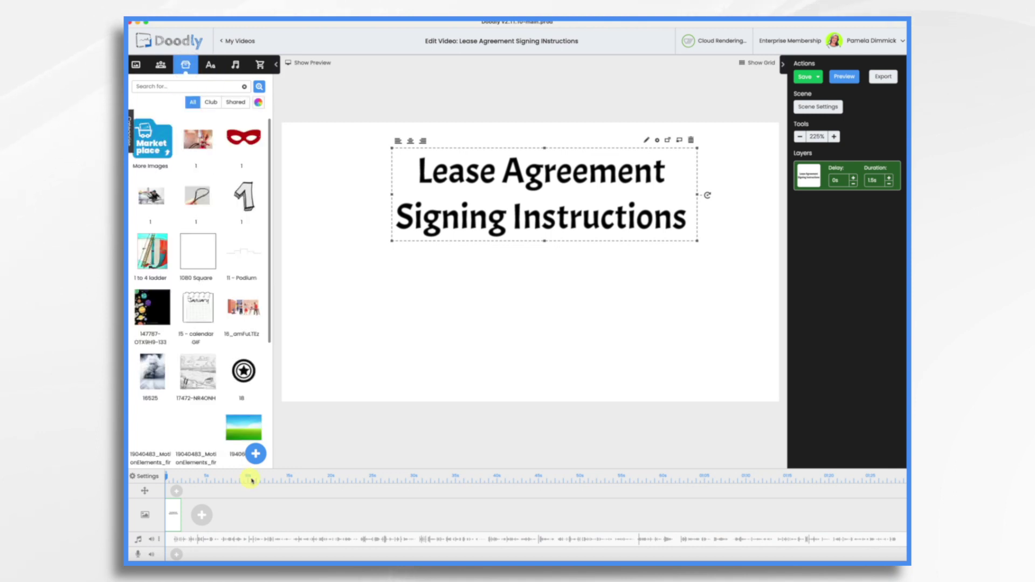
click(257, 454)
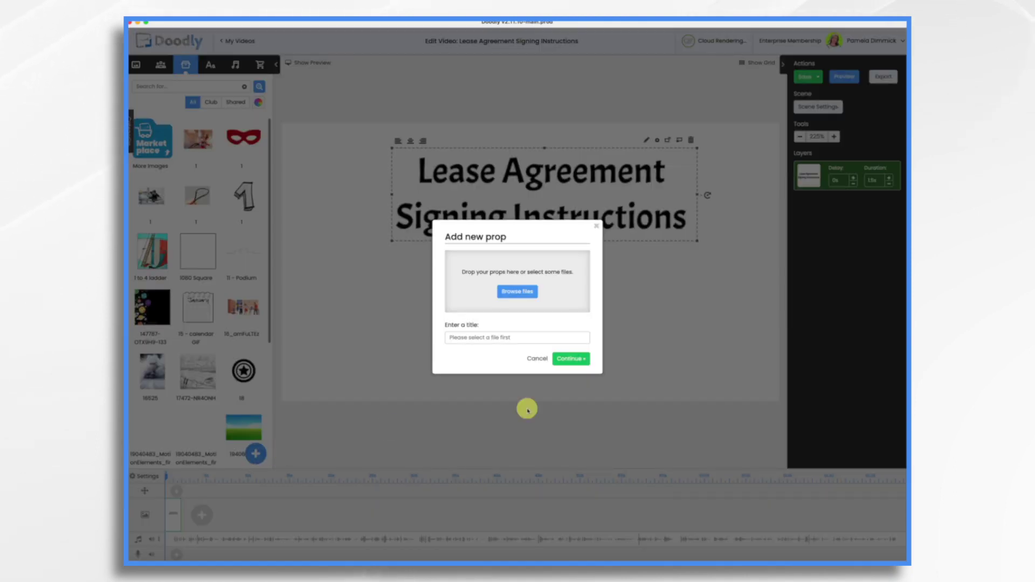
drag(706, 224, 520, 291)
click(570, 374)
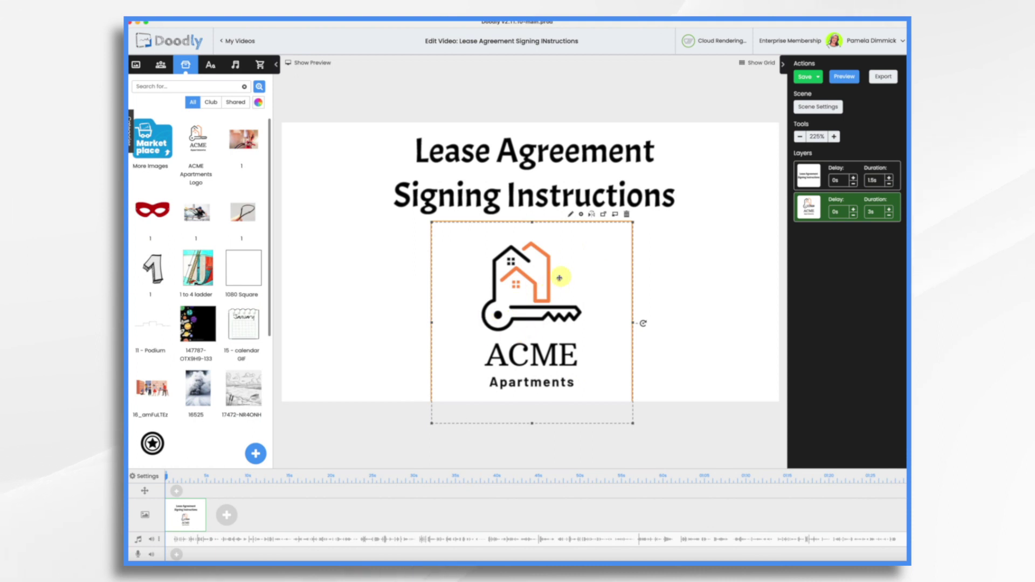
- Draw custom reveal paths with path size 18 over the logo, tracing the black roof, wall and key outlines
click(572, 215)
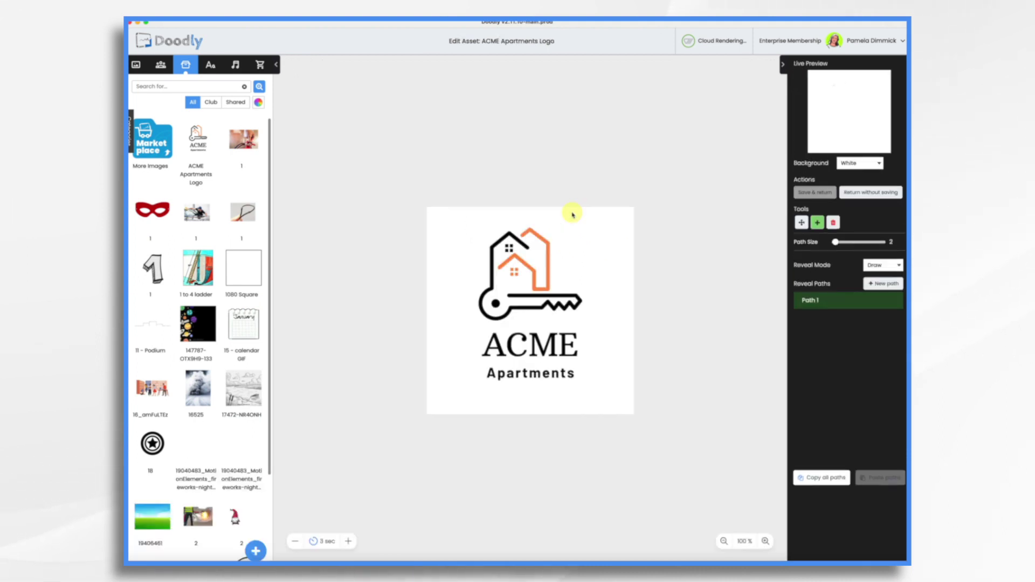
mouse_move(529, 250)
mouse_down()
mouse_move(510, 233)
mouse_move(493, 246)
mouse_up()
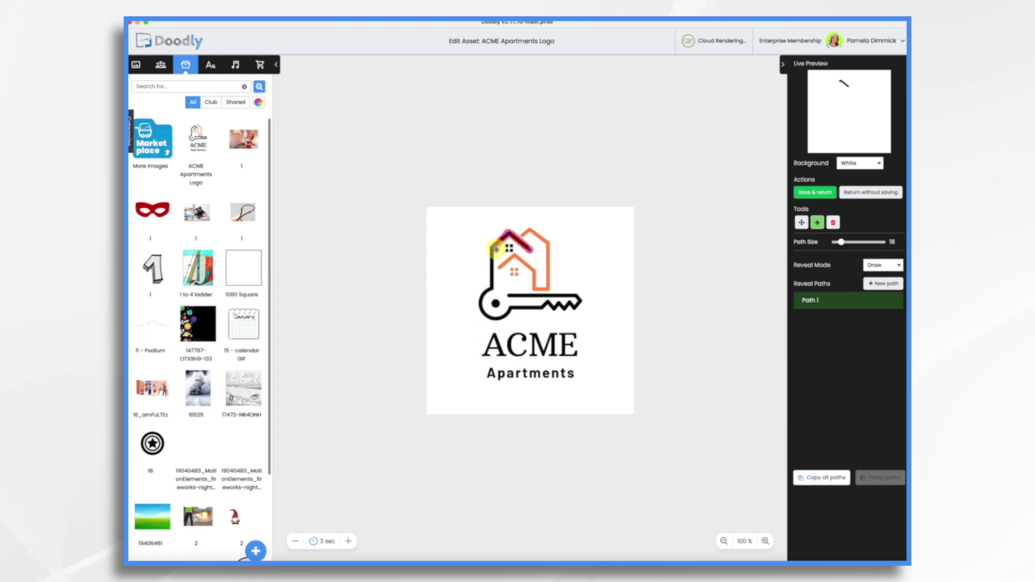
mouse_move(494, 248)
mouse_down()
mouse_move(480, 309)
mouse_move(508, 313)
mouse_move(479, 296)
mouse_move(575, 295)
mouse_up()
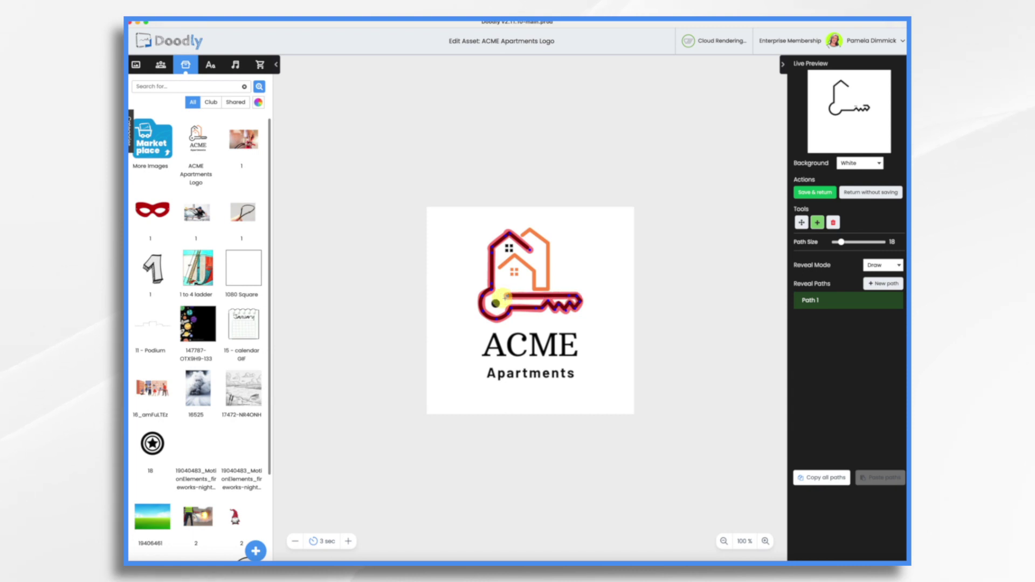
click(884, 283)
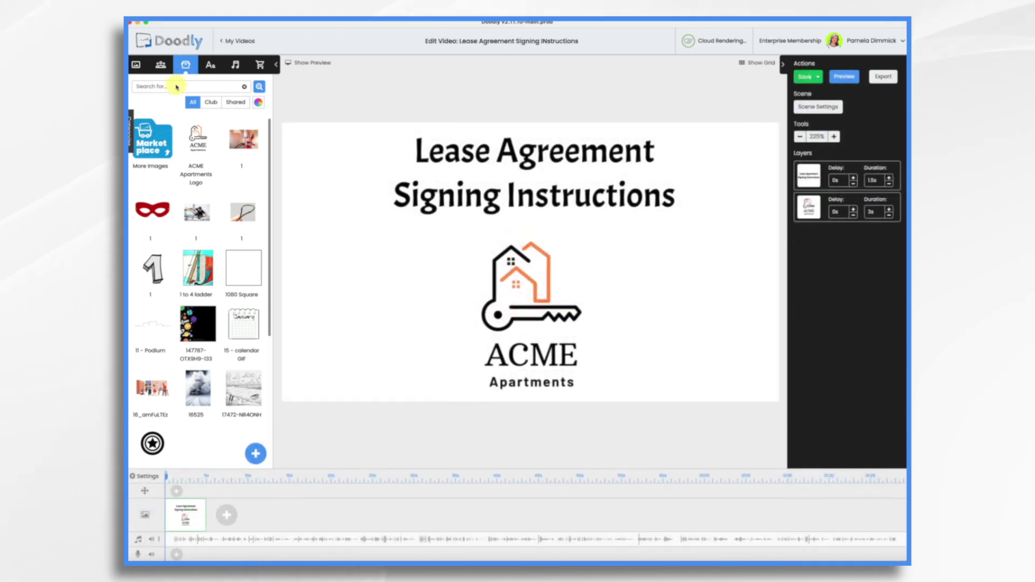
- Add the black-and-white House prop left of the logo and the Baco Happy character right of it
text(house)
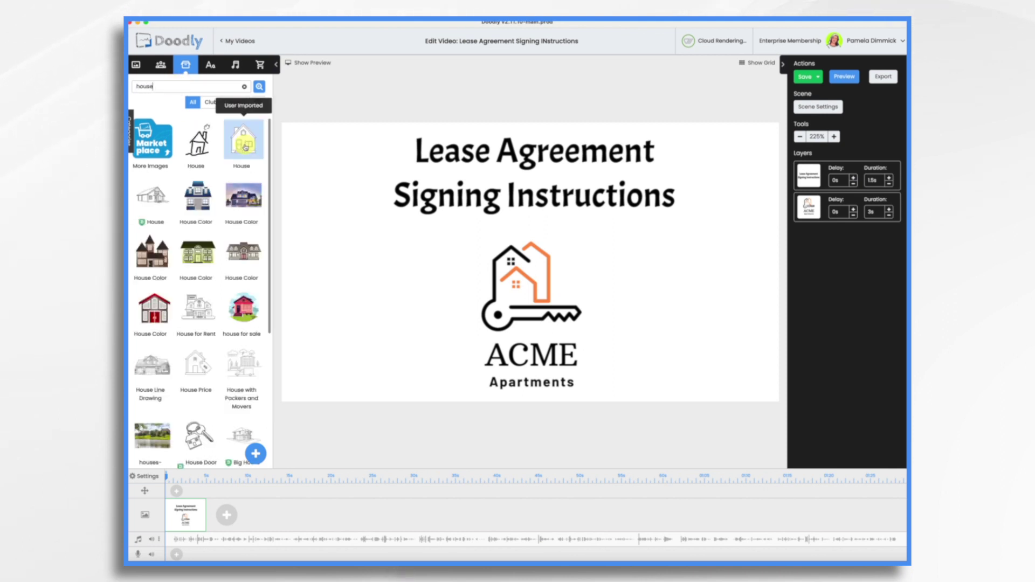
drag(245, 147, 365, 256)
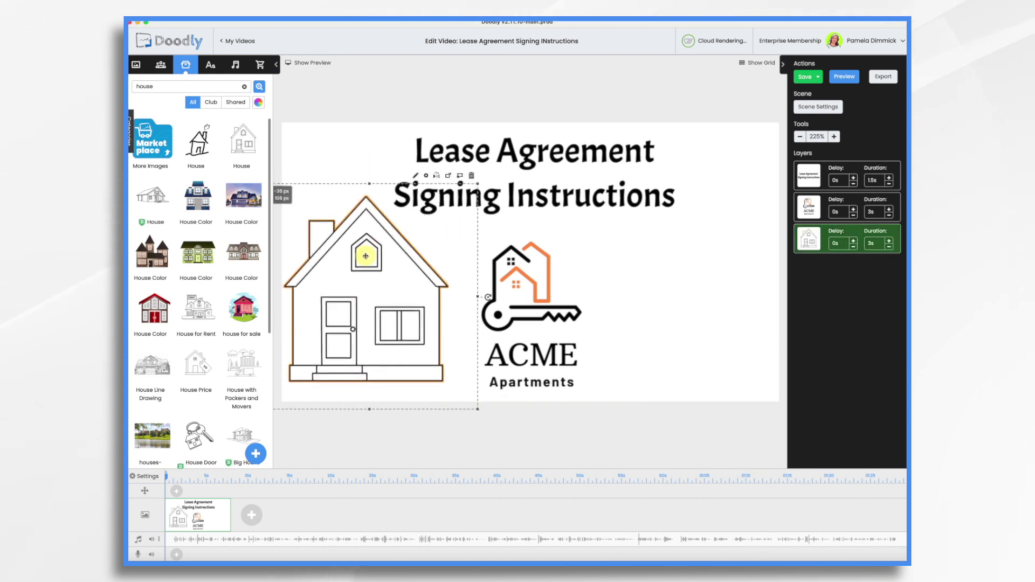
click(164, 66)
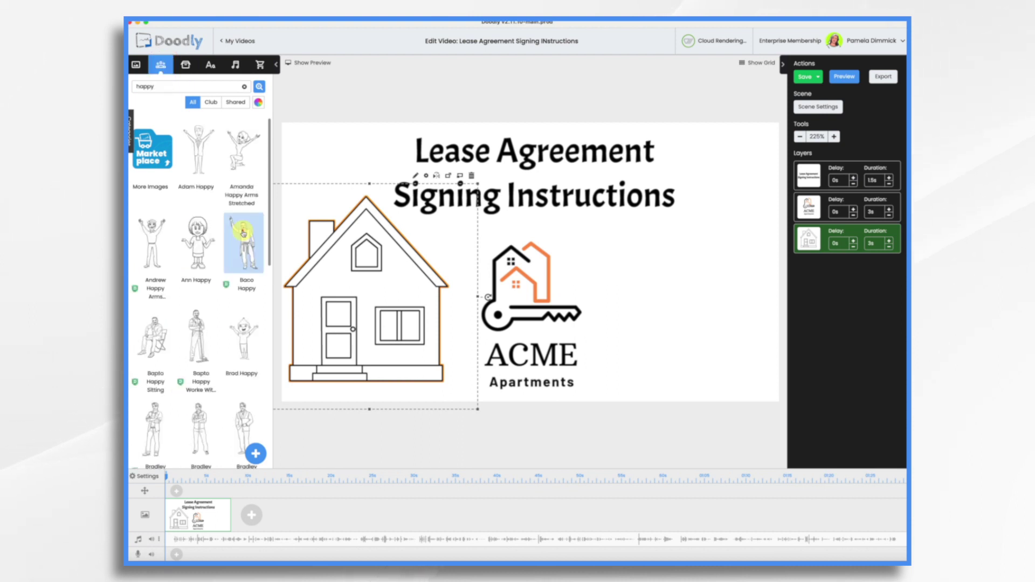
drag(244, 242, 691, 288)
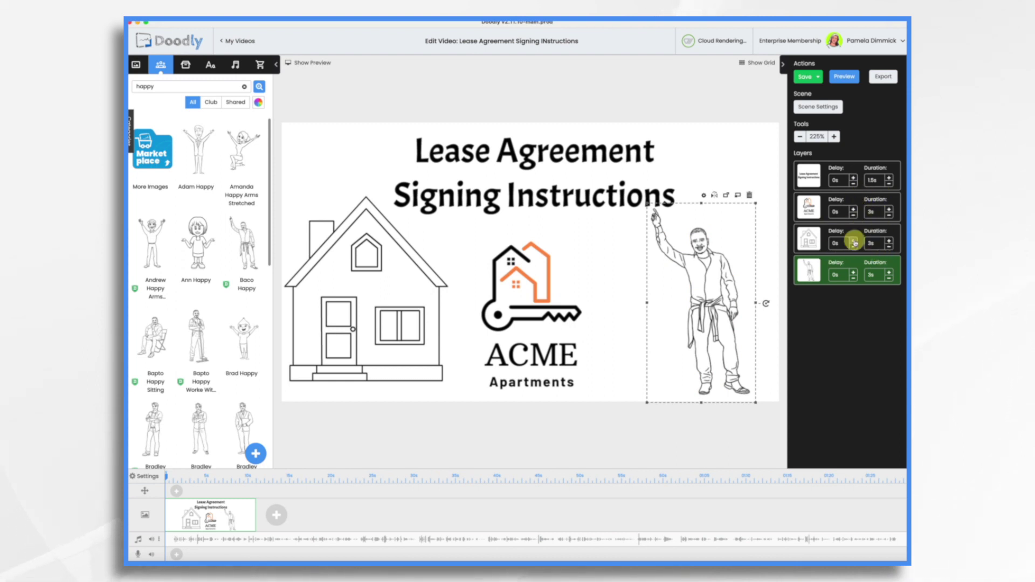
click(683, 296)
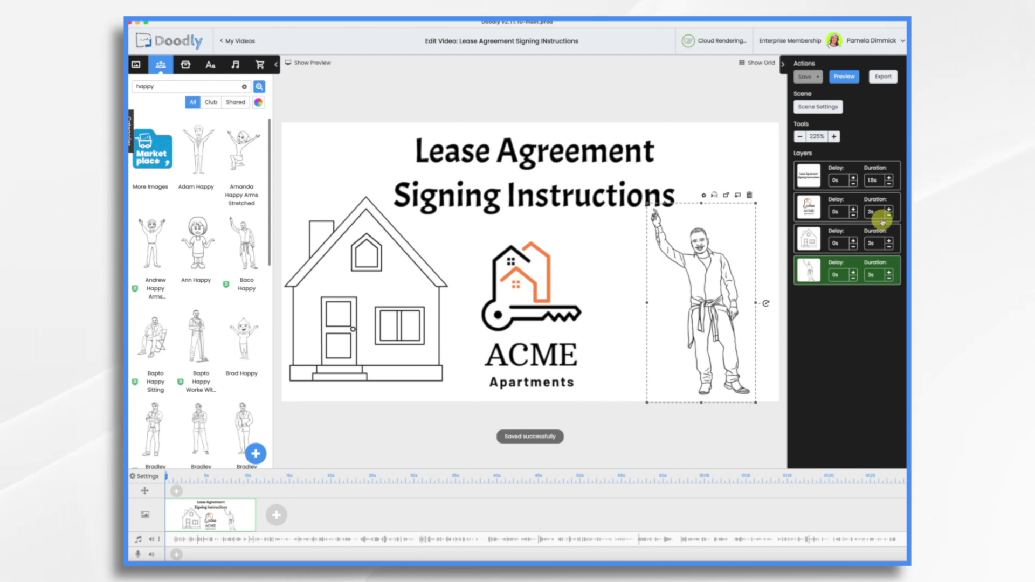
- Set the draw duration of both the house and the character layers to 0s
click(889, 248)
click(888, 249)
click(888, 249)
click(889, 249)
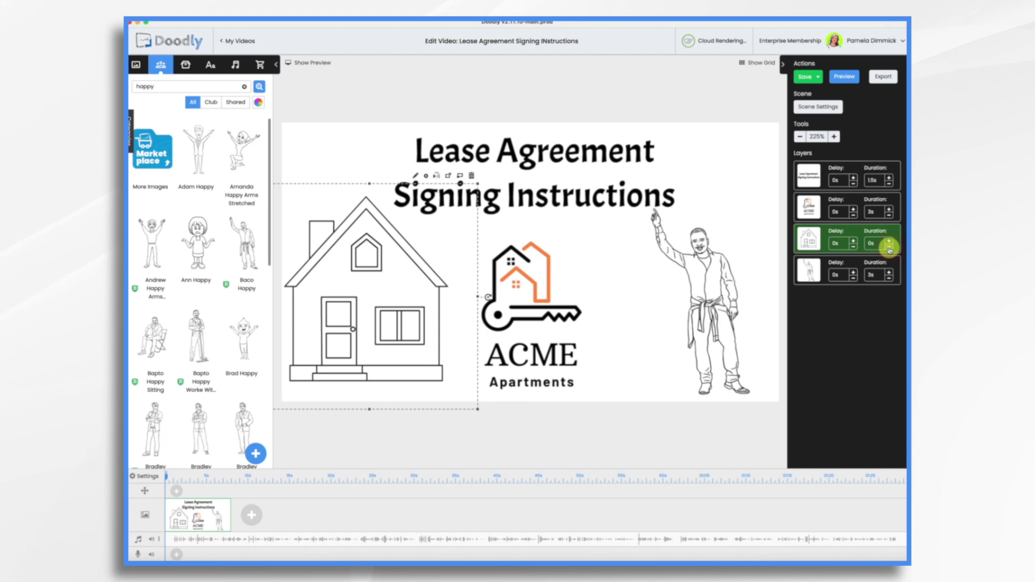
click(889, 279)
click(889, 279)
click(889, 279)
click(889, 279)
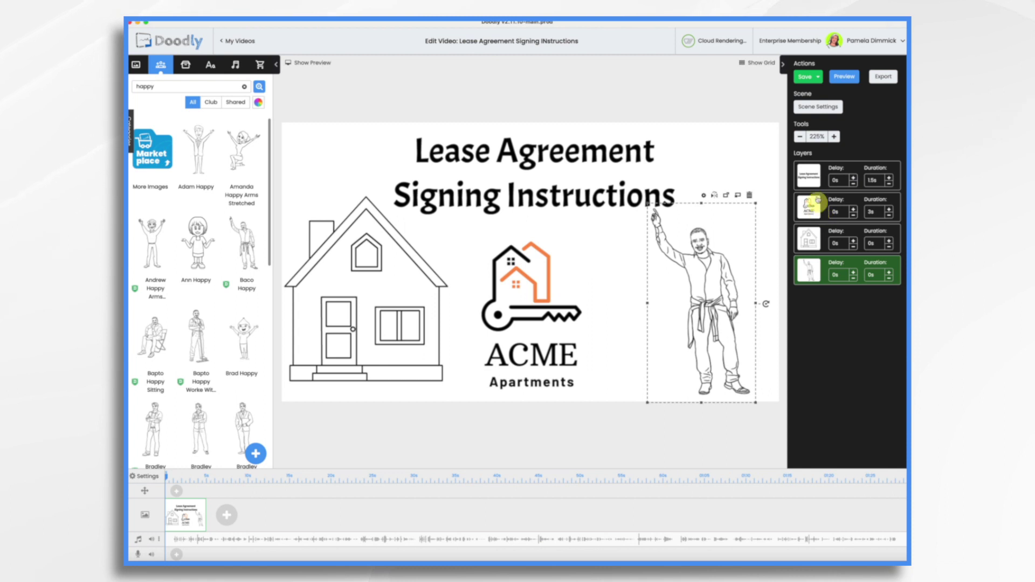
- Move the title and logo layers after the house and character layers, and adjust the logo's and house's placement in the scene
drag(809, 179, 807, 272)
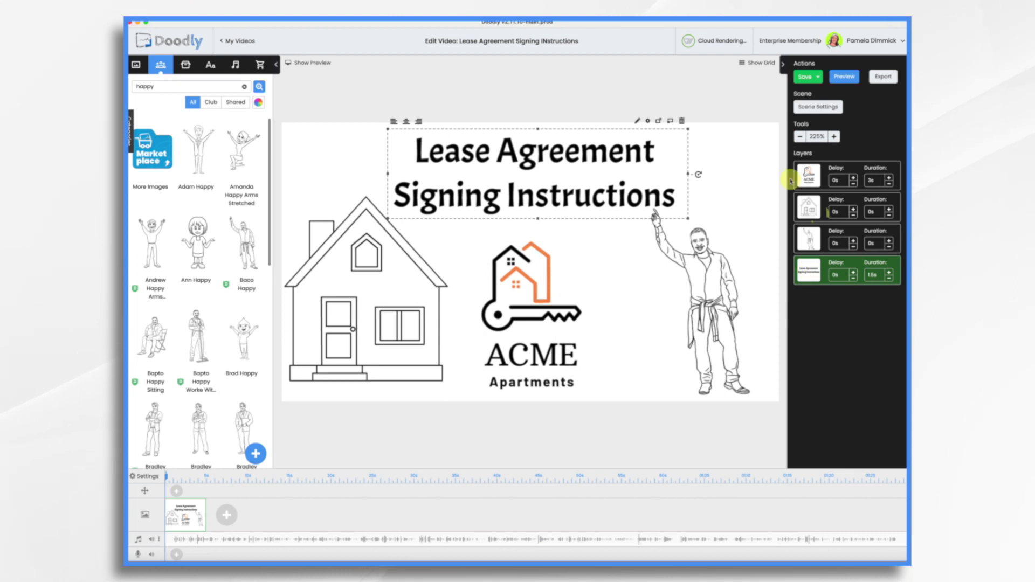
drag(815, 178, 823, 287)
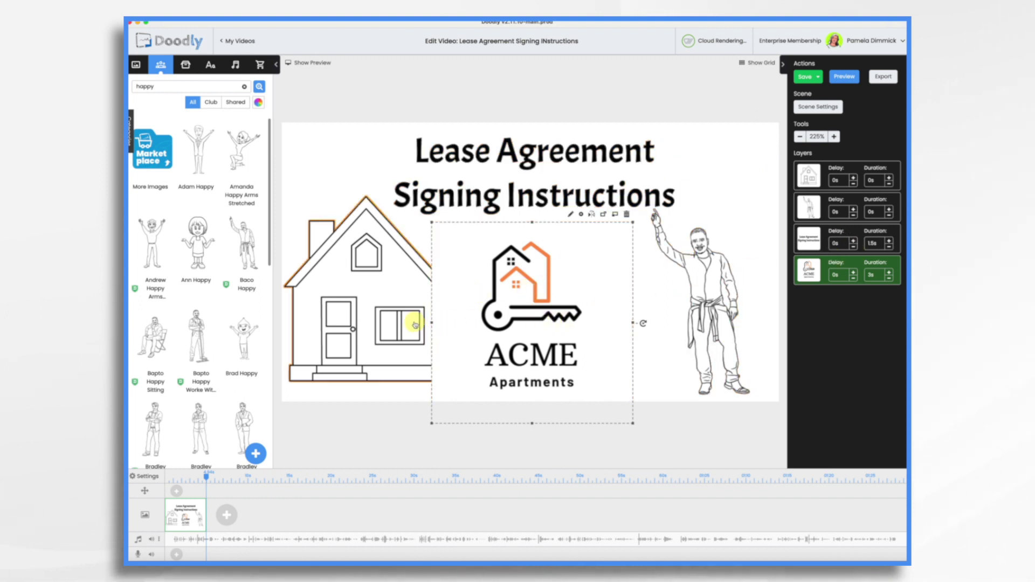
mouse_move(474, 284)
mouse_down()
mouse_move(368, 289)
mouse_move(491, 281)
mouse_up()
drag(337, 302, 333, 309)
click(701, 302)
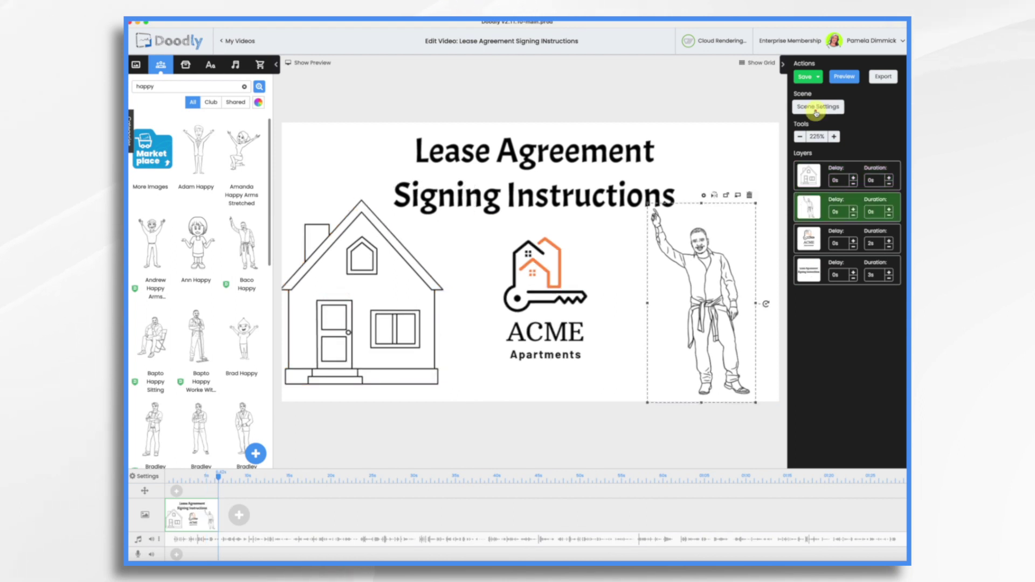
- Set the first scene's extra time to 1.5s and apply the scene settings
click(817, 106)
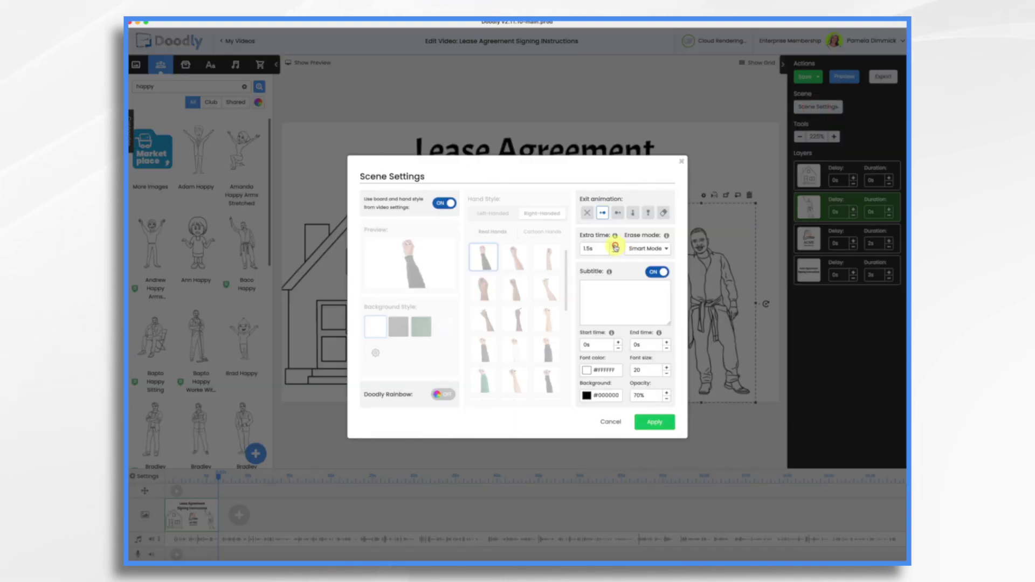
click(655, 423)
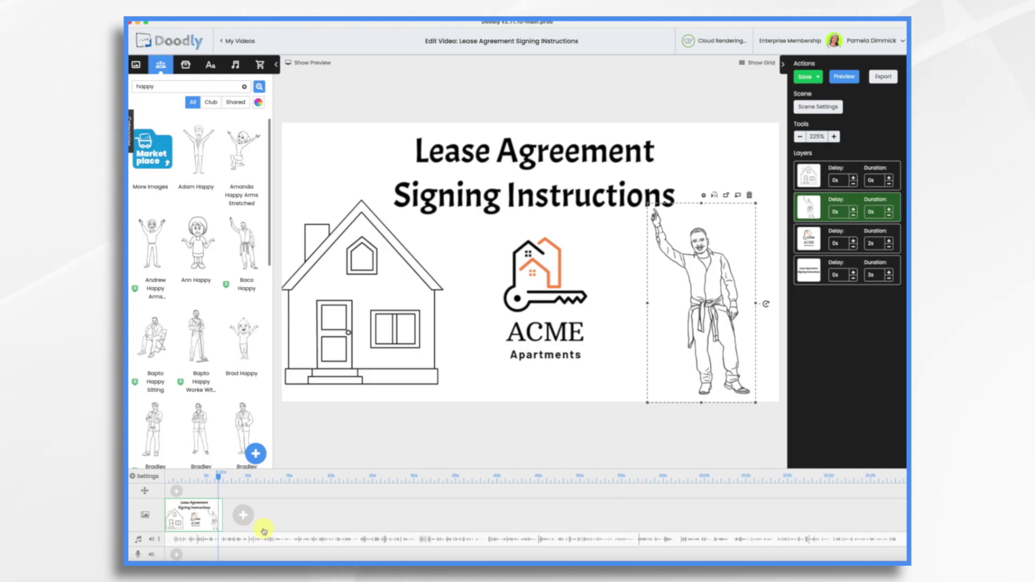
- Add a second scene and place the lined Document prop found by searching the props for "docum"
click(244, 515)
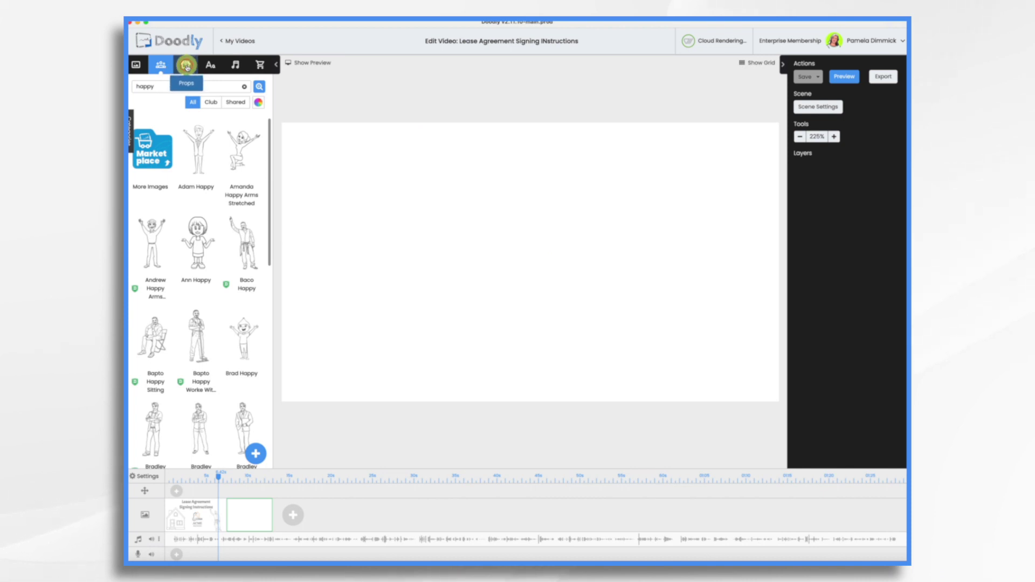
click(186, 65)
double_click(214, 86)
text(docum)
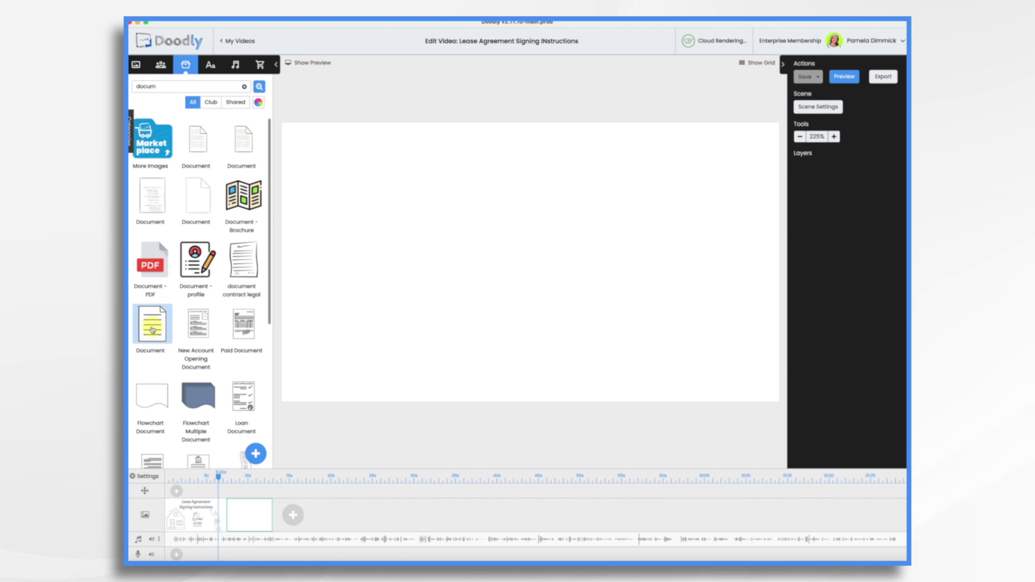
drag(151, 330, 478, 274)
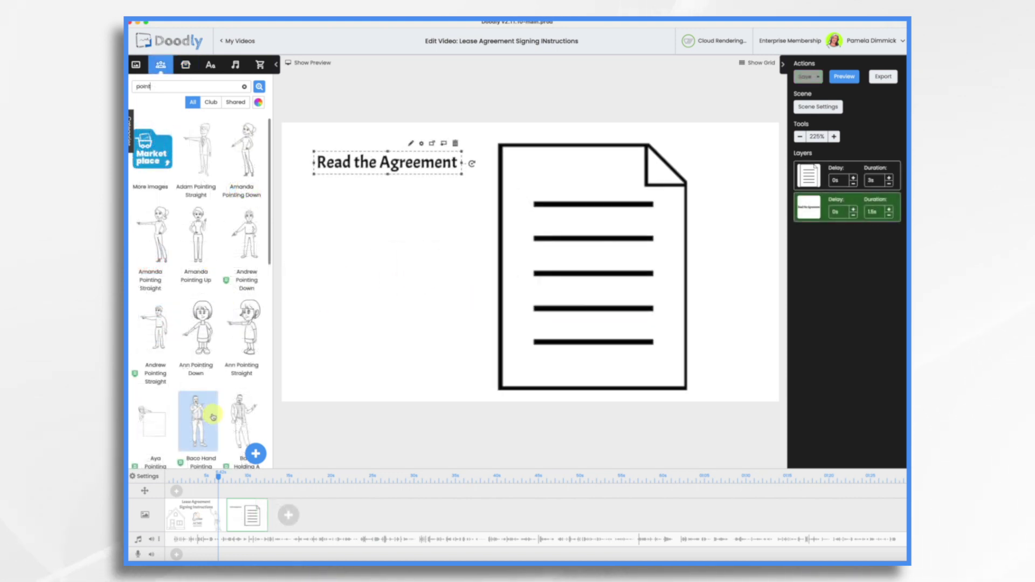
- Place the Baco Hand Pointing character between the heading and the document, pointing at the document
drag(197, 420, 393, 323)
click(388, 280)
mouse_move(428, 238)
mouse_down()
mouse_move(457, 166)
mouse_move(444, 253)
mouse_move(434, 250)
mouse_up()
- Move the "Read the Agreement" text to the first layer and set its duration to 0s
click(388, 162)
drag(862, 207, 872, 180)
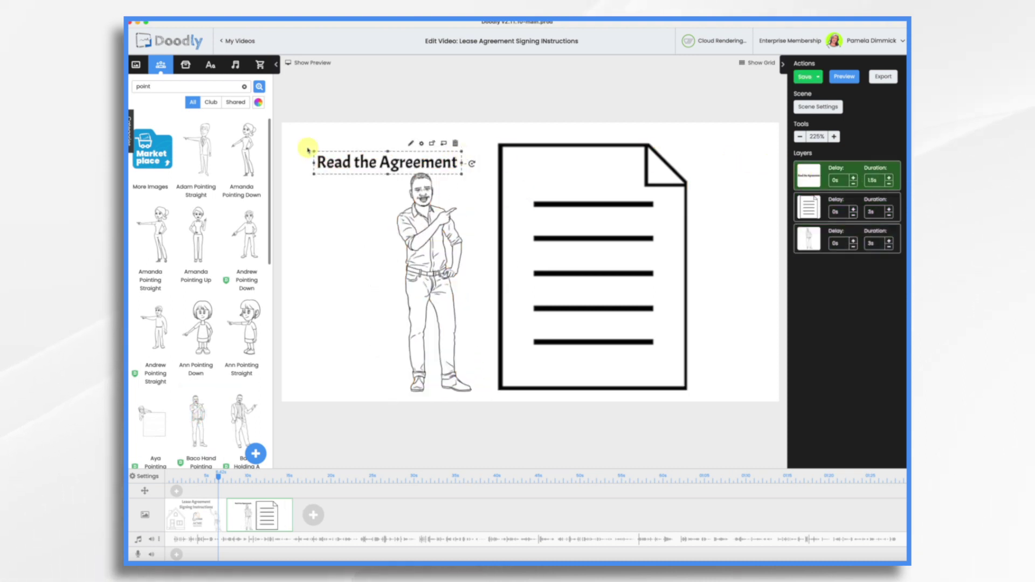
click(890, 183)
click(889, 184)
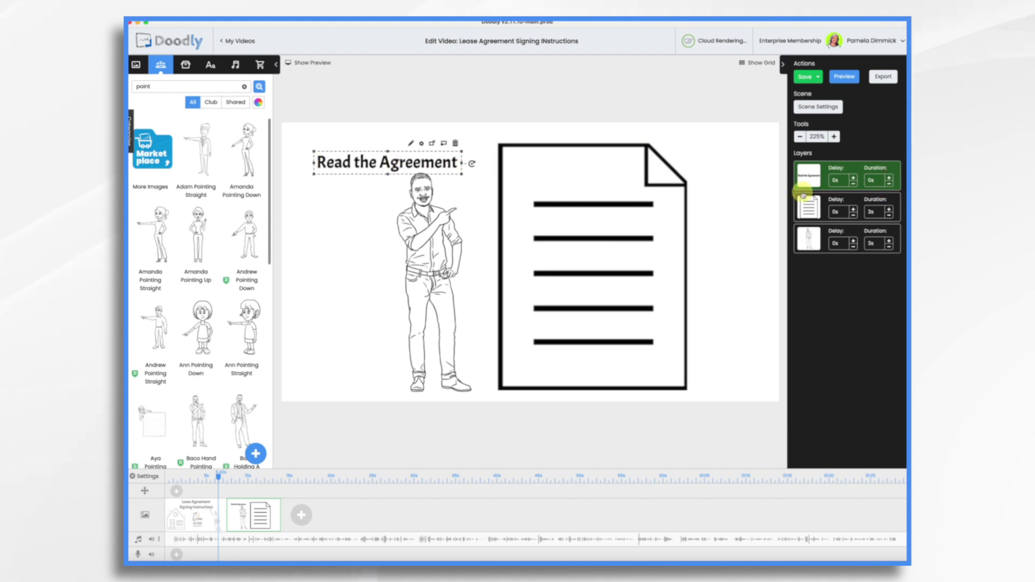
- Set the durations of the document and the pointing man to 2s each
click(890, 215)
click(889, 215)
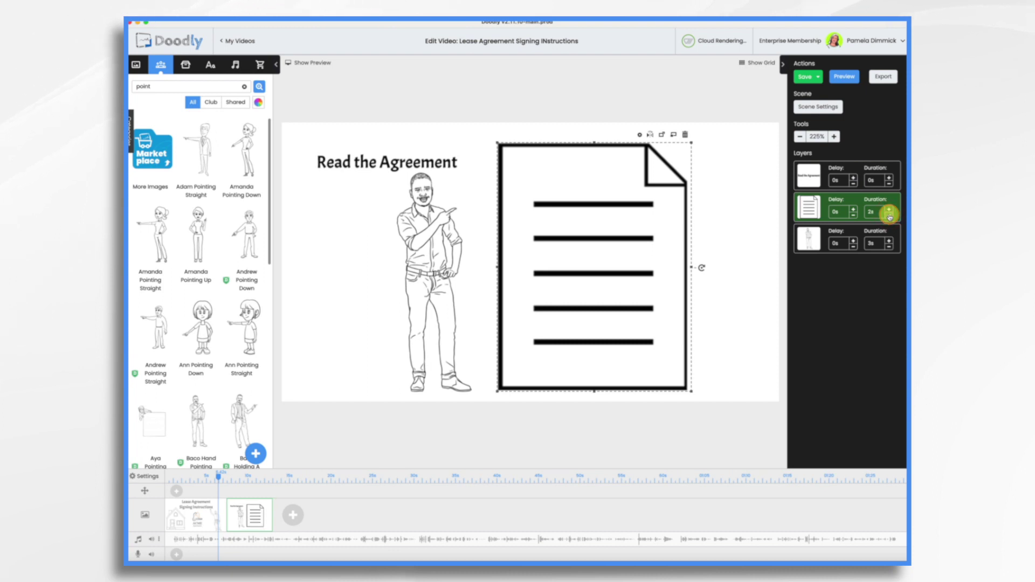
click(889, 246)
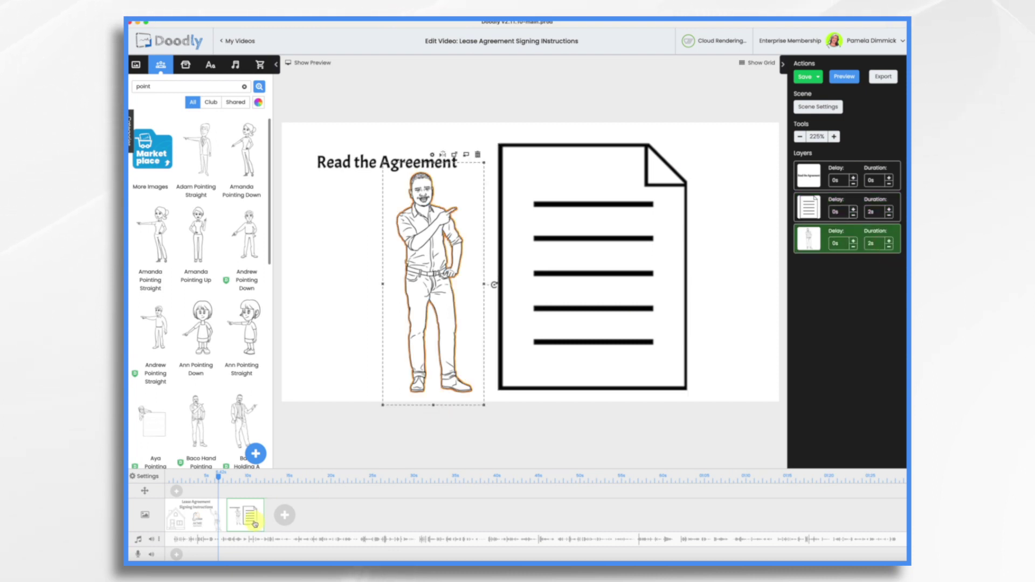
- Apply the second scene's settings and play its preview
click(820, 106)
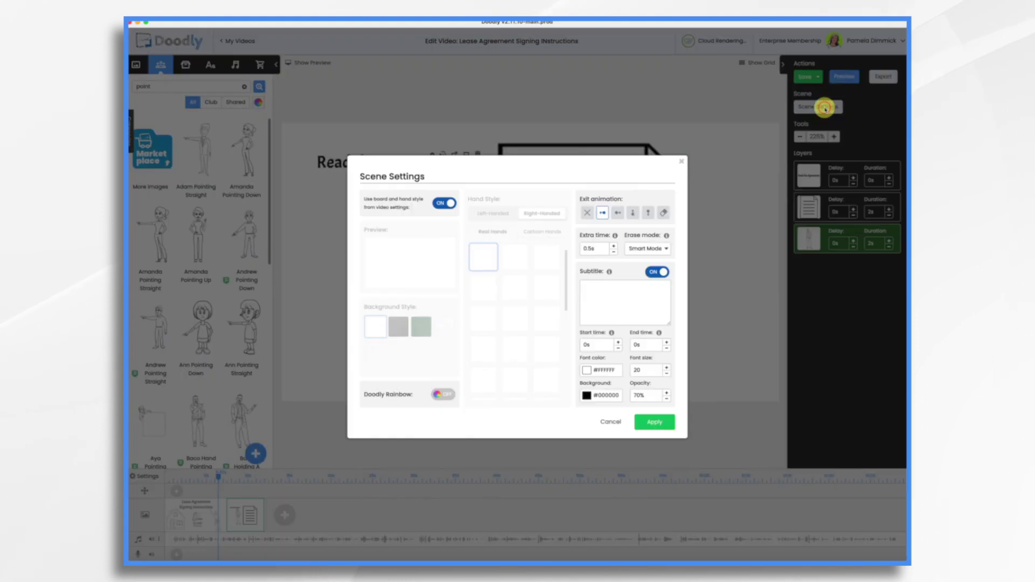
click(655, 422)
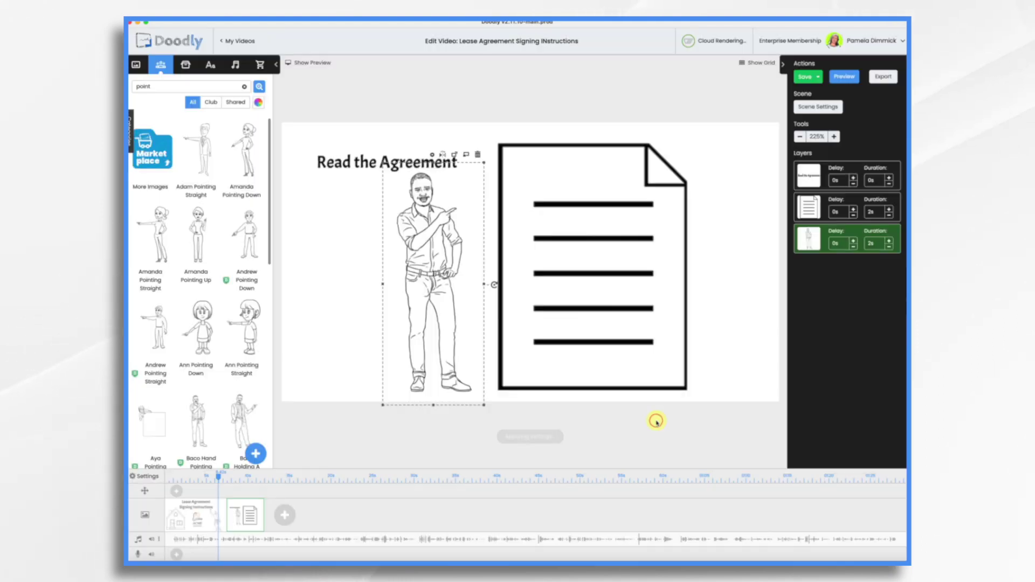
click(301, 64)
click(287, 336)
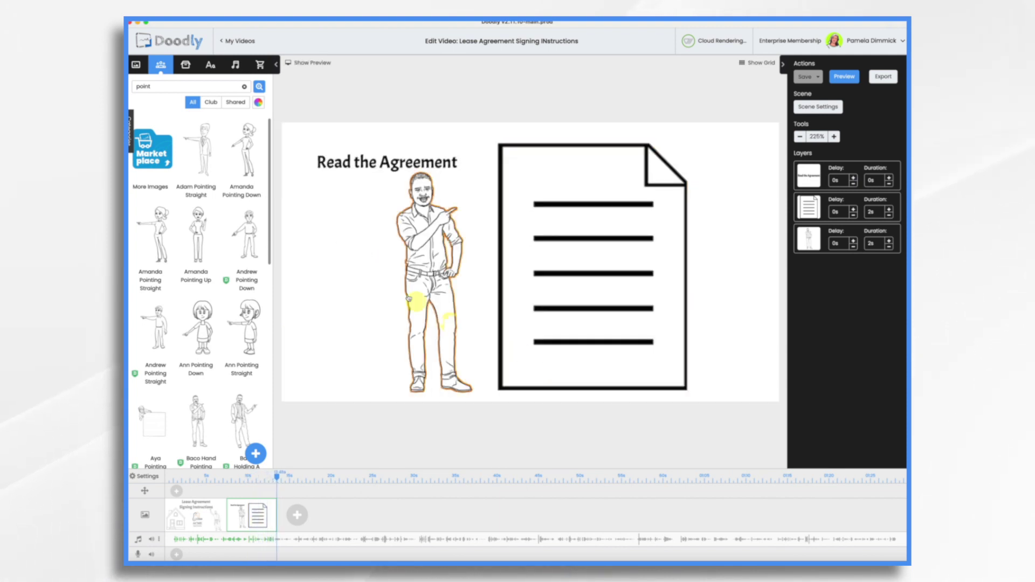
- Add the labels "Rent", "Duration" and "Responsibilities" in Architects Daughter above the document's lines, each with a 1s duration
click(212, 66)
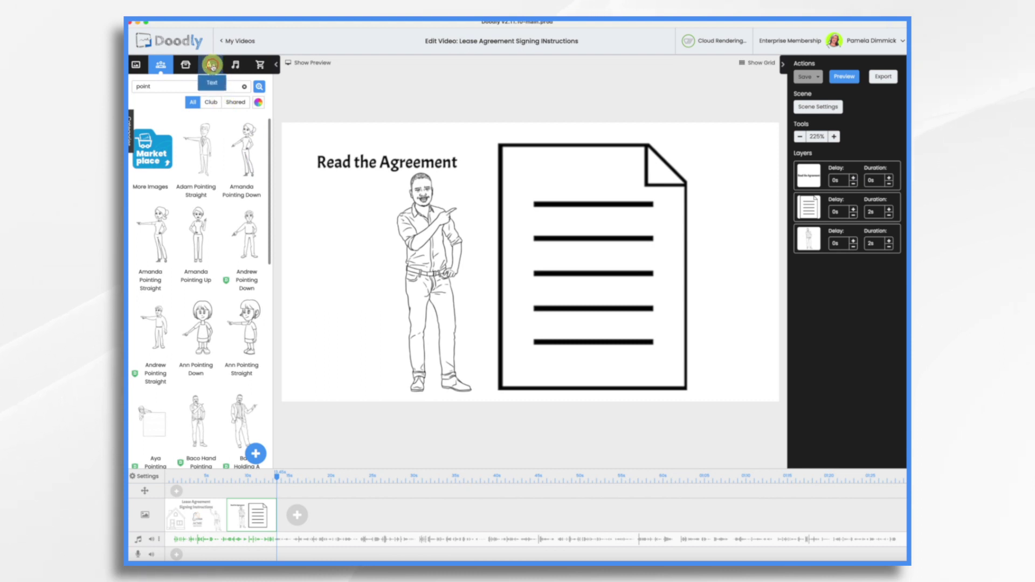
drag(183, 199, 541, 215)
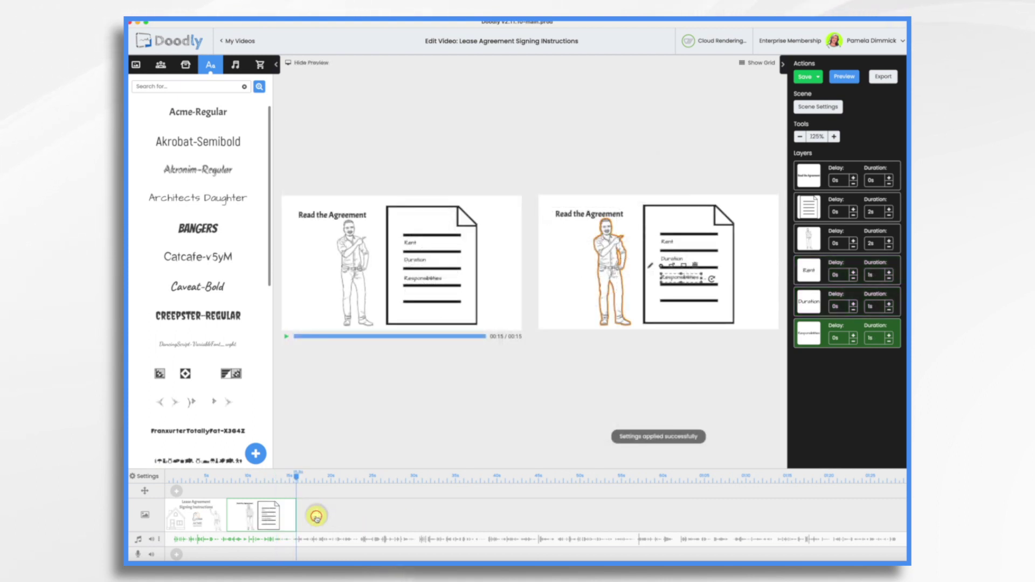
- Add a third scene and place the heading "Parties Involved" in Acme-Regular near its upper-left corner
click(316, 516)
drag(186, 115, 397, 158)
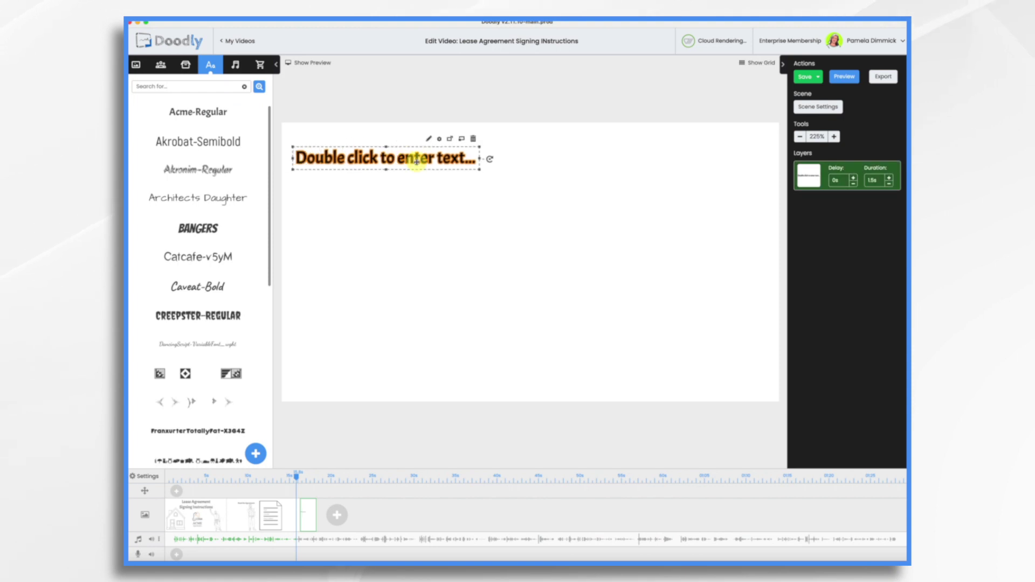
double_click(396, 158)
text(Parties Involved)
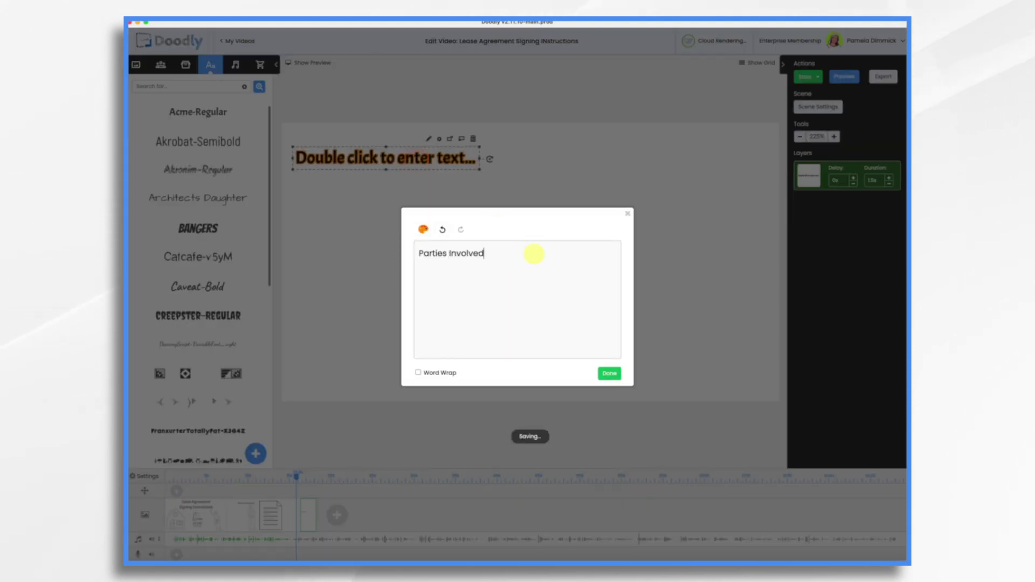
click(334, 243)
- Add a text in the thin scribble font and fill it with a sentence of placeholder words
scroll(204, 231, down, 5)
scroll(211, 237, down, 15)
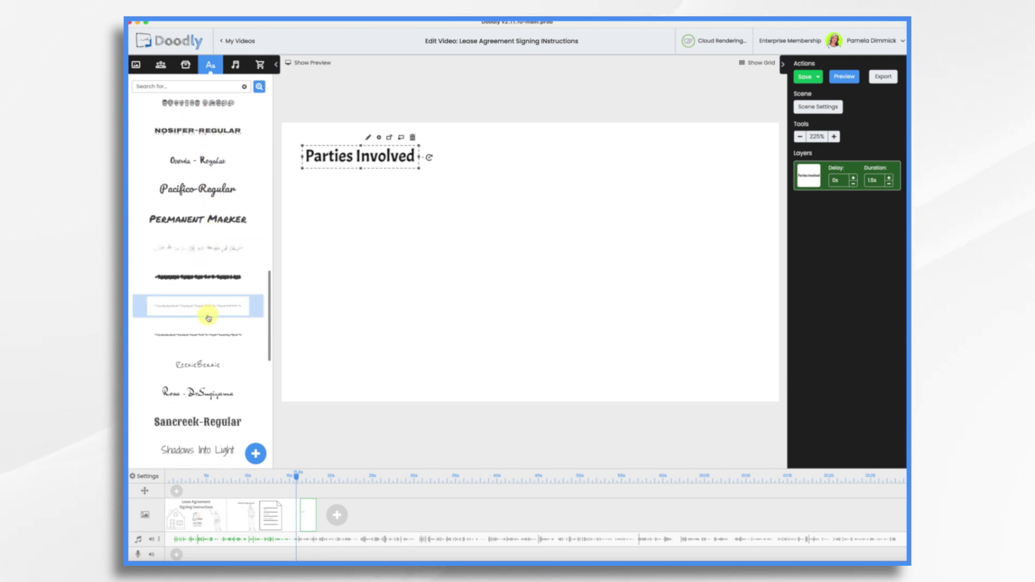
drag(202, 309, 522, 289)
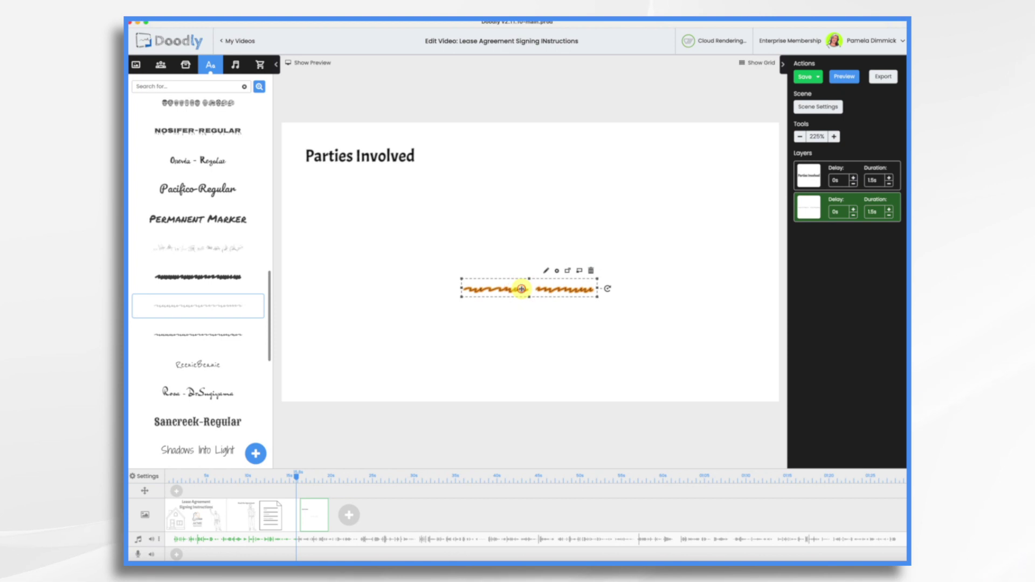
double_click(522, 288)
triple_click(492, 259)
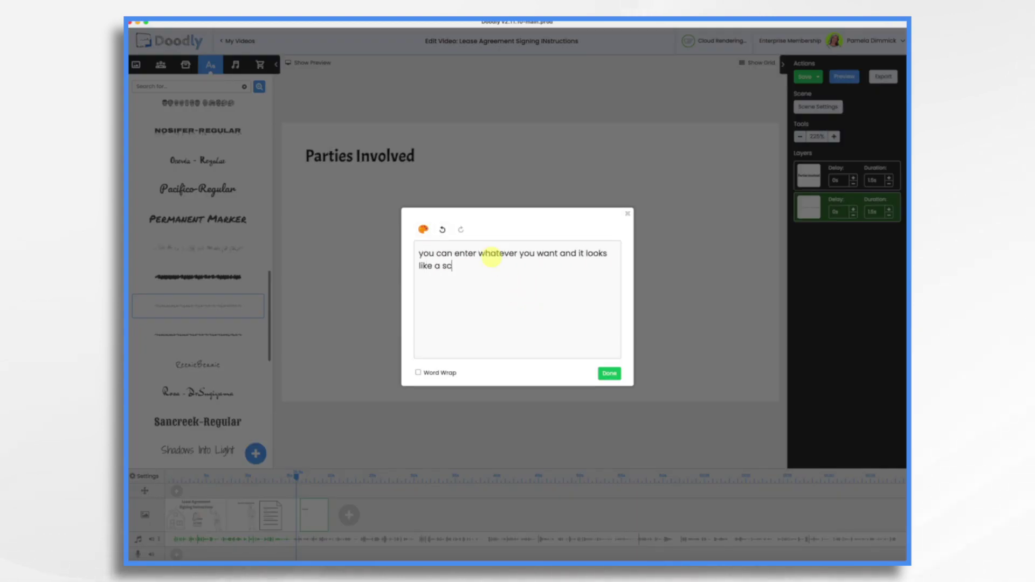
click(607, 372)
- Enlarge the scribbled text into a three-line paragraph and position it below the "Parties Involved" heading
drag(580, 289, 733, 288)
drag(648, 288, 541, 250)
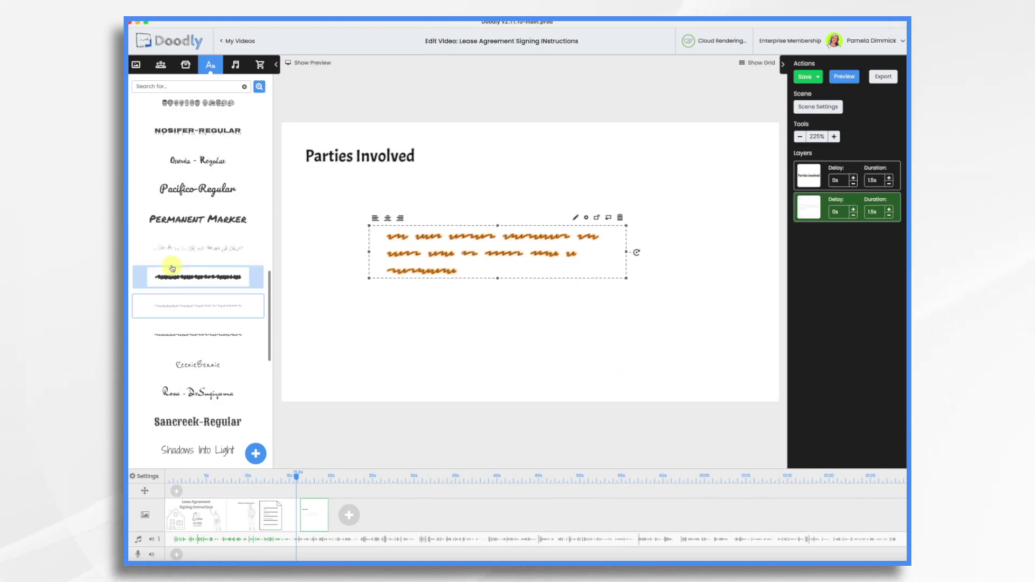
right_click(202, 306)
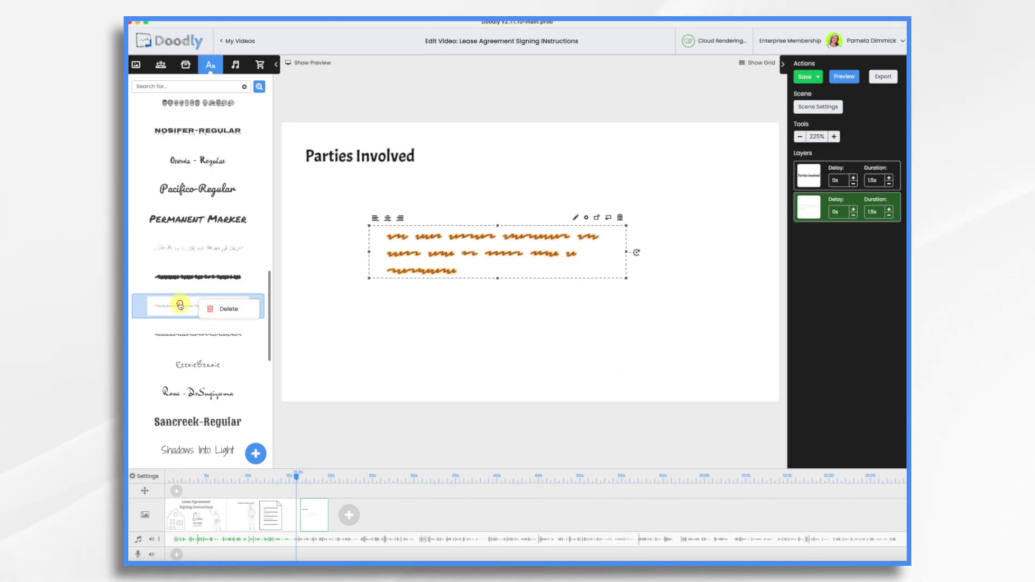
click(180, 306)
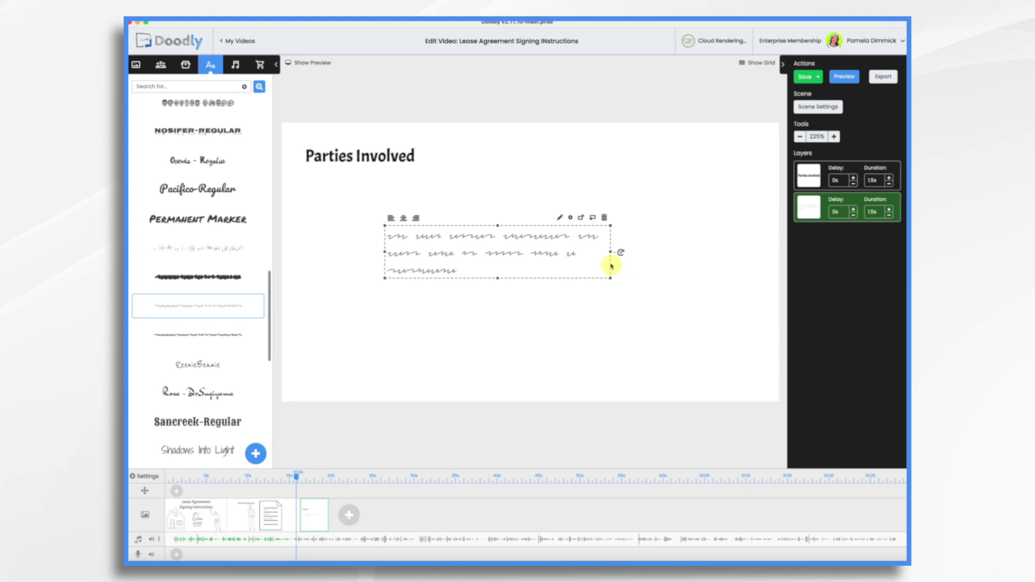
drag(610, 278, 672, 291)
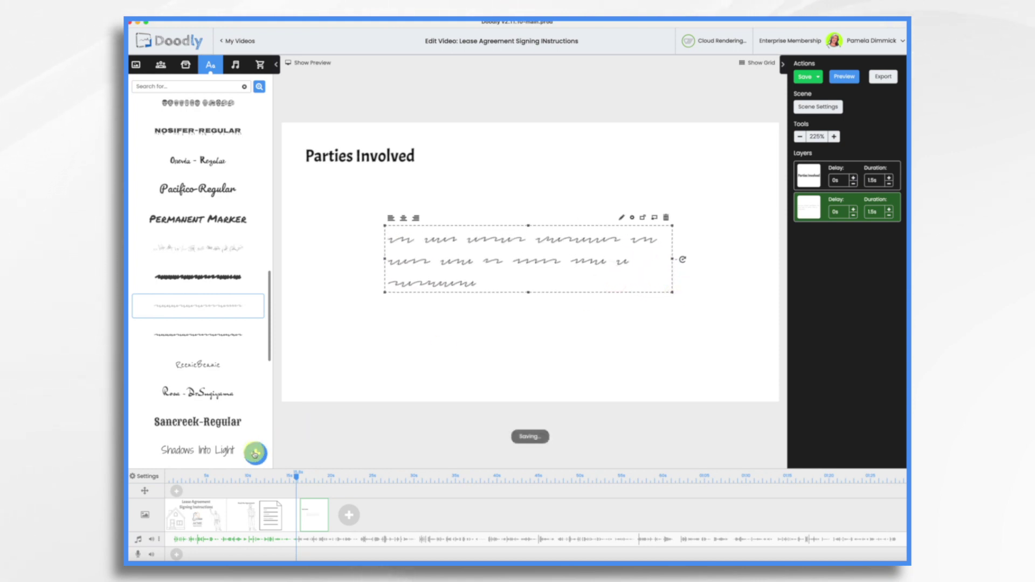
drag(563, 258, 565, 228)
- Complete the scribbled agreement with "Acme Apartments" after the third line, a fourth scribbled line, and "Your Name" at its end
drag(651, 238, 599, 244)
scroll(204, 244, up, 2)
scroll(206, 246, up, 1)
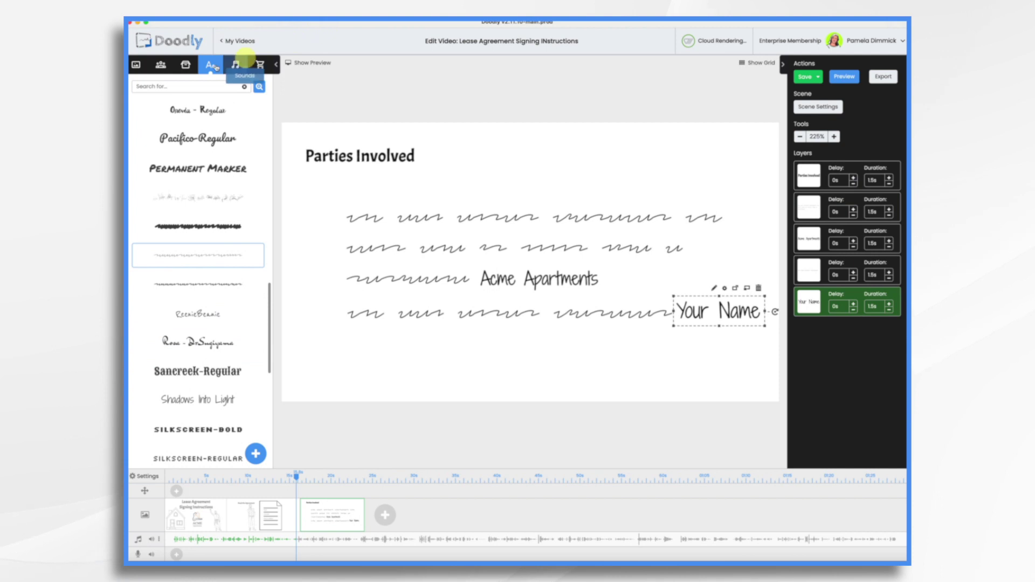
- Search the props for "arrow" and place Arrow Up beneath "Acme Apartments" and "Your Name", with durations of 1.5s and 1s
click(185, 65)
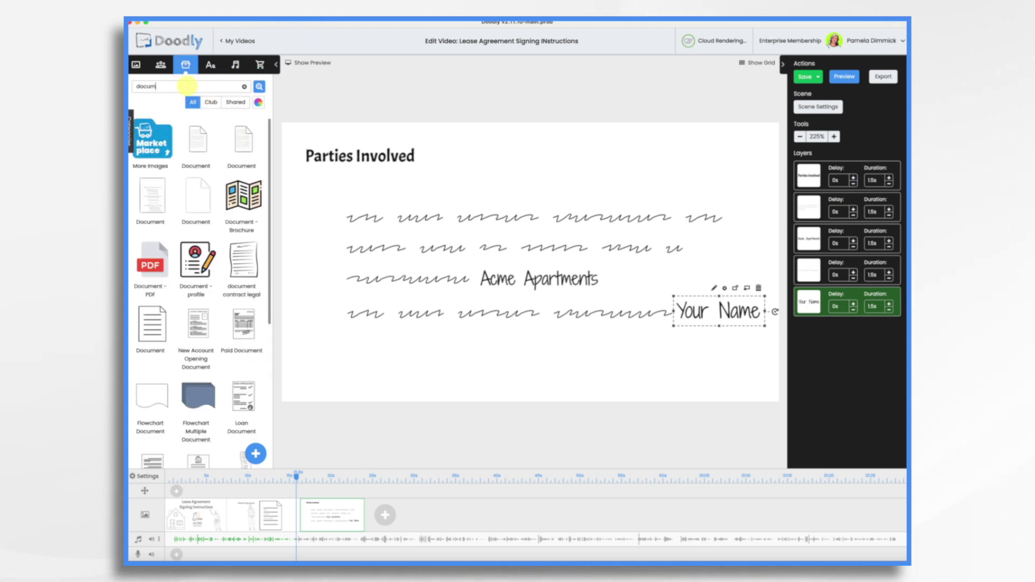
text(arrow)
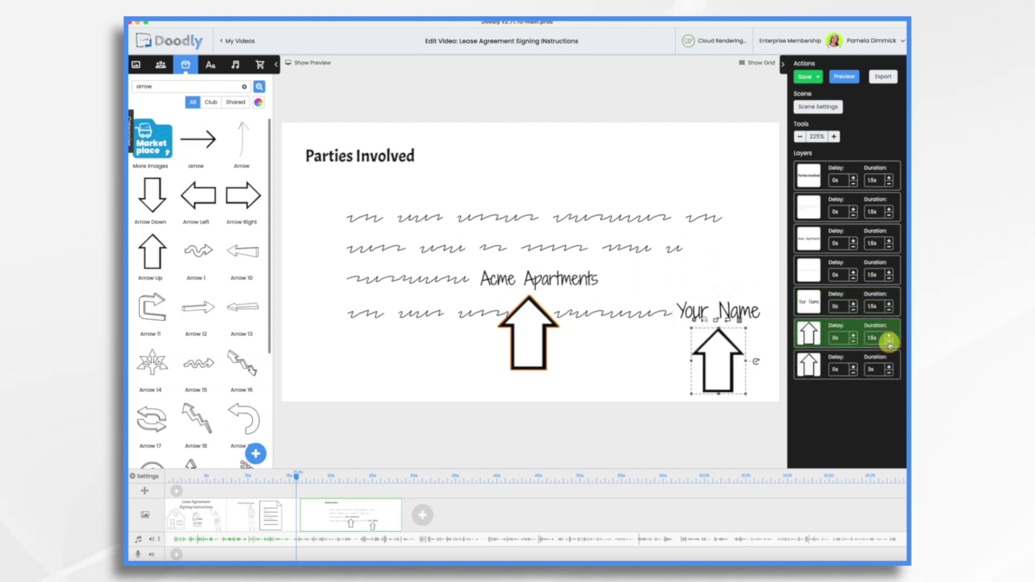
click(889, 372)
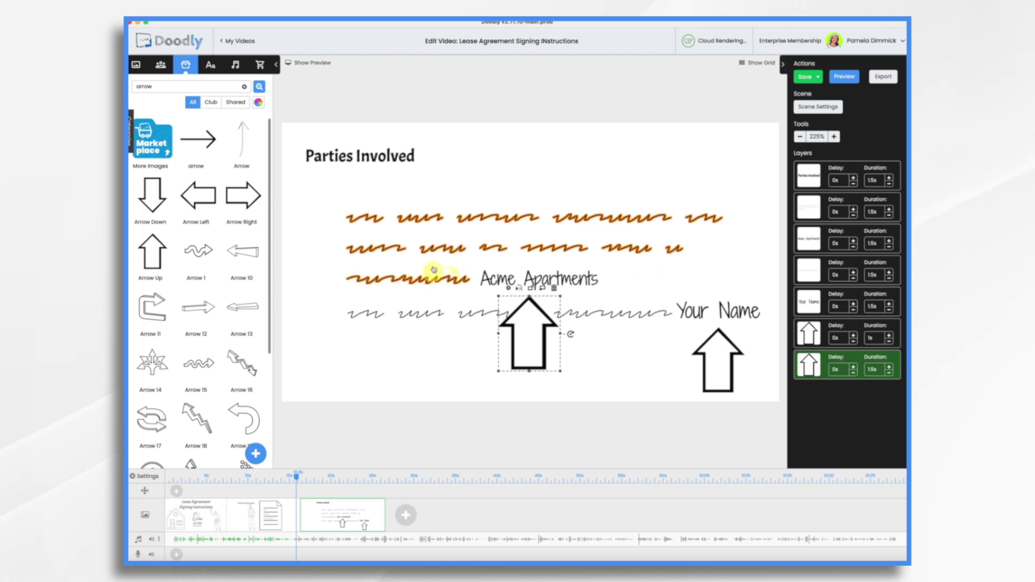
- Preview the scene and set the durations of the heading and both scribbled texts to 0s
click(311, 63)
click(288, 336)
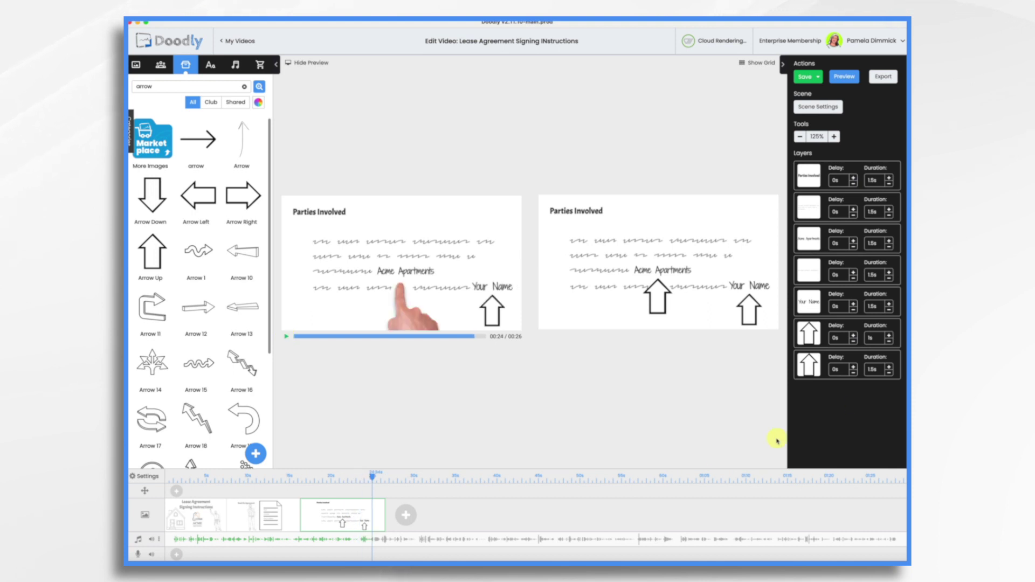
click(890, 183)
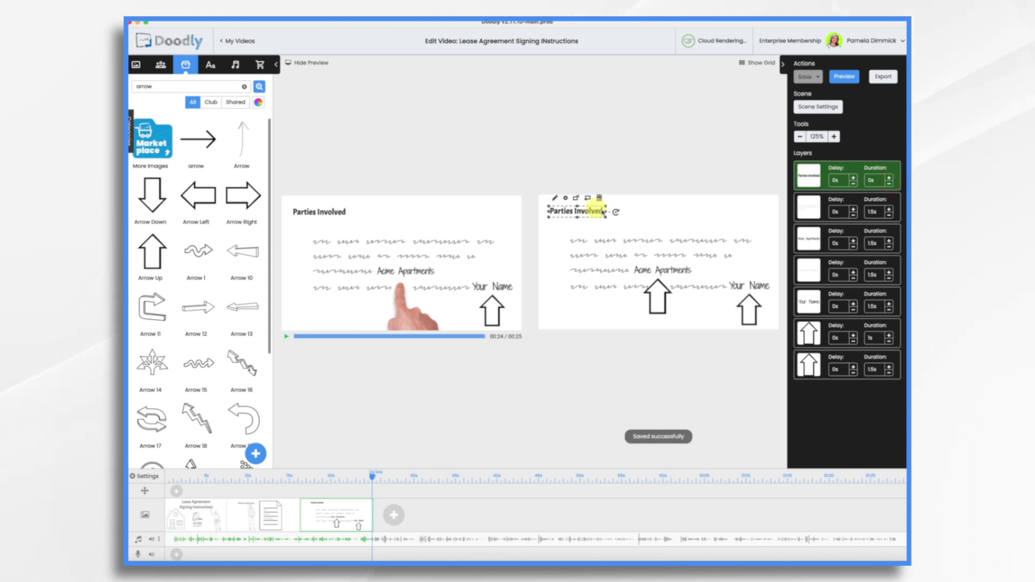
click(889, 216)
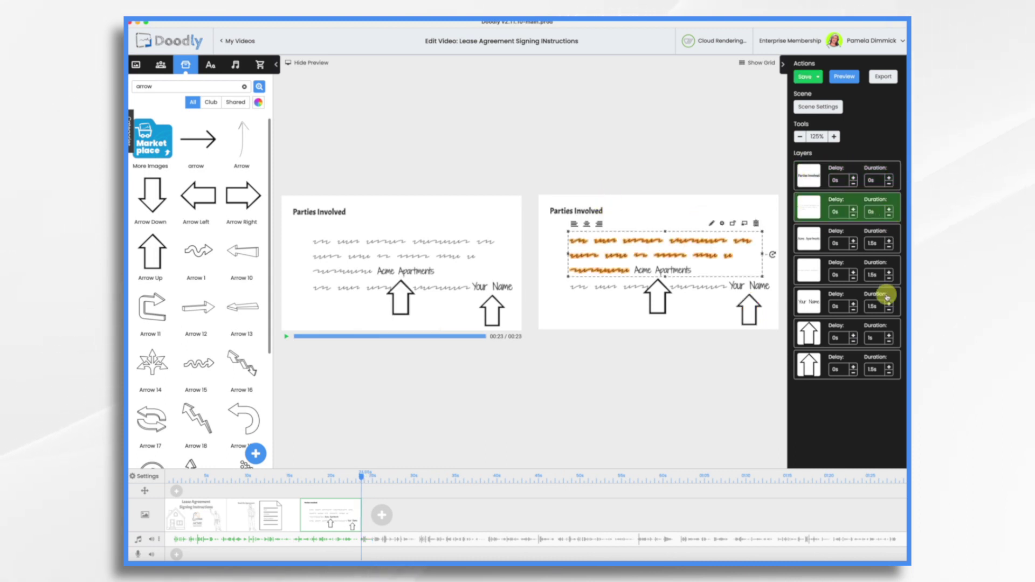
click(888, 278)
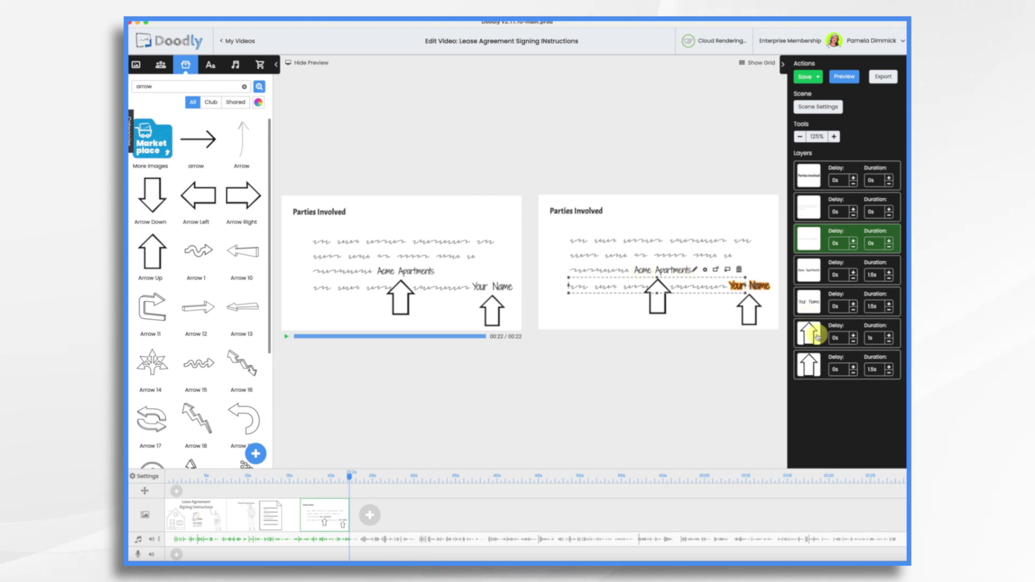
- Order the layers so the arrow under "Acme Apartments" directly follows that text, and replay the scene from its start
drag(815, 336, 812, 301)
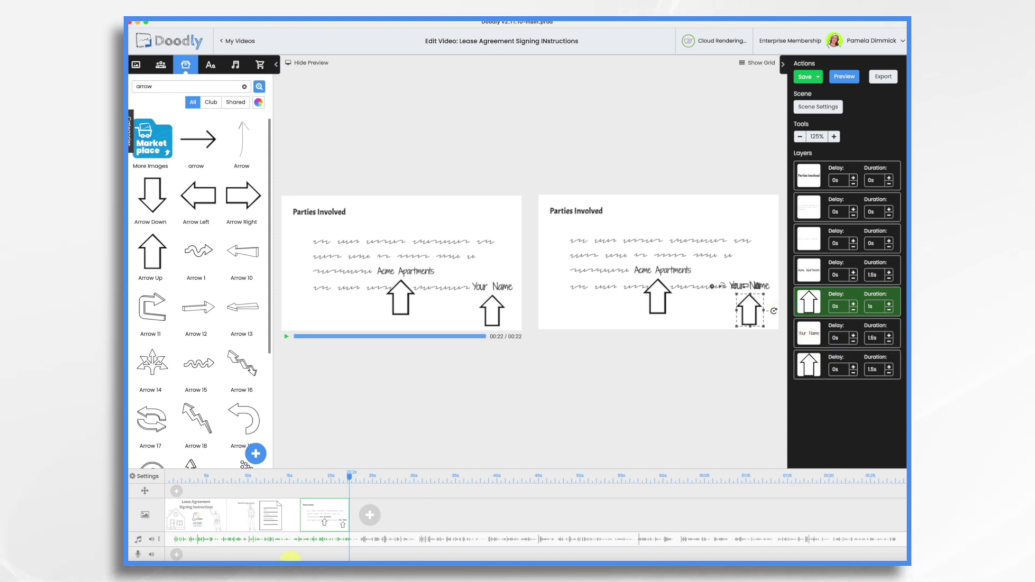
click(298, 479)
click(286, 336)
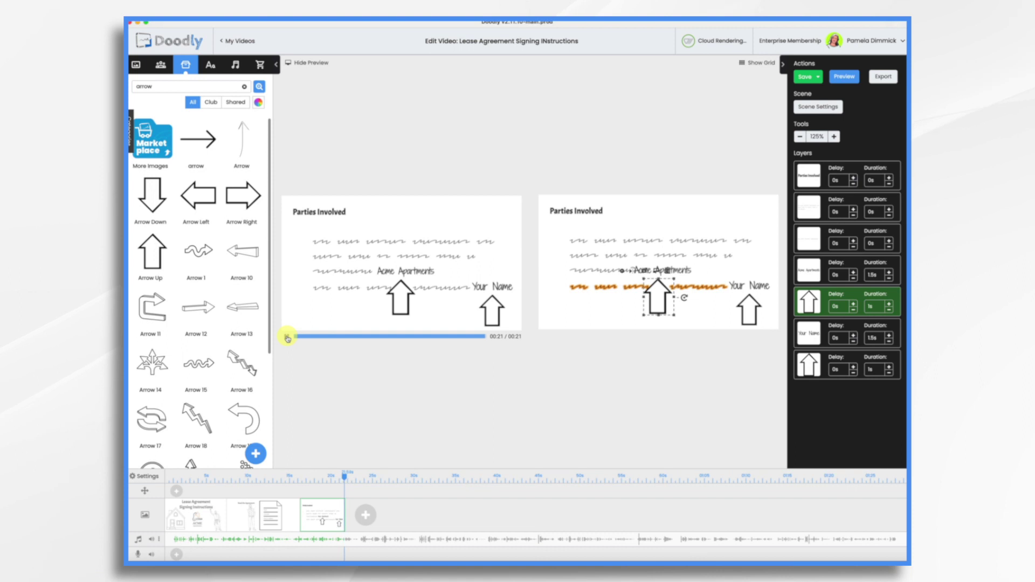
- Search the props for "line" and underline "Parties Involved" with the Horizontal Line prop, using a 1s duration
key(BackSpace)
key(BackSpace)
text(line)
drag(249, 337, 598, 225)
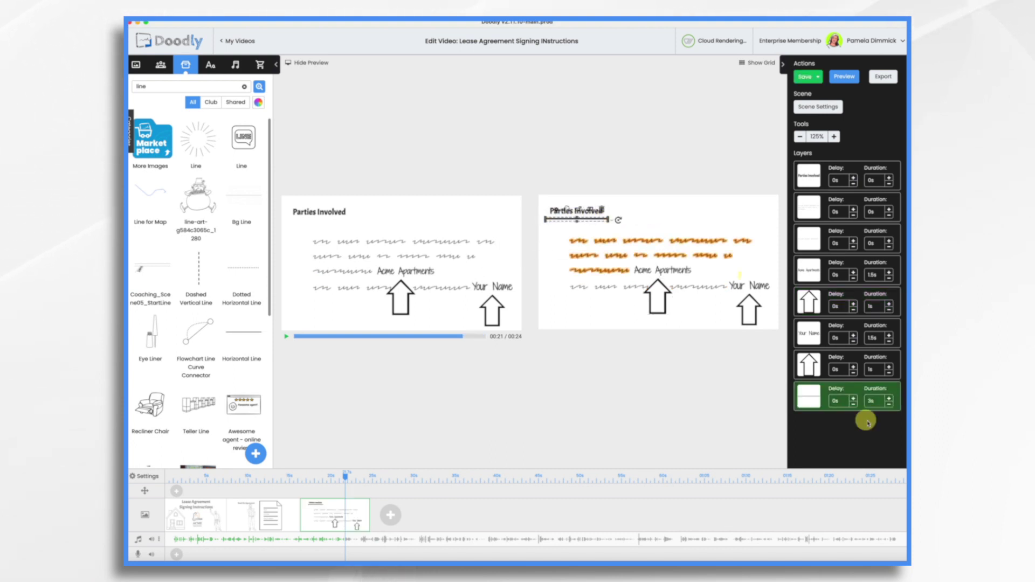
click(888, 404)
click(889, 405)
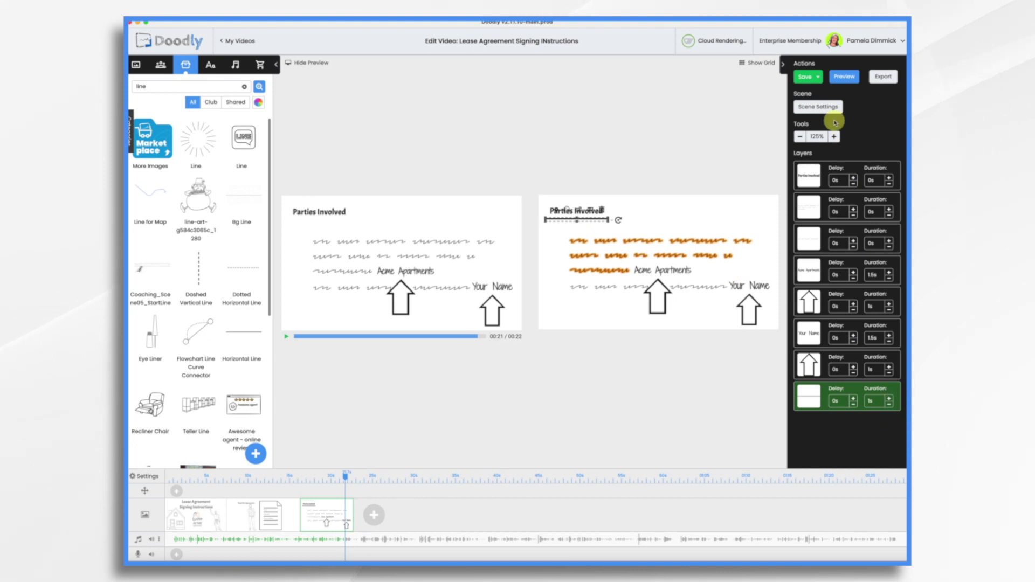
- Increase the third scene's extra time and apply the scene settings
click(824, 106)
mouse_move(614, 241)
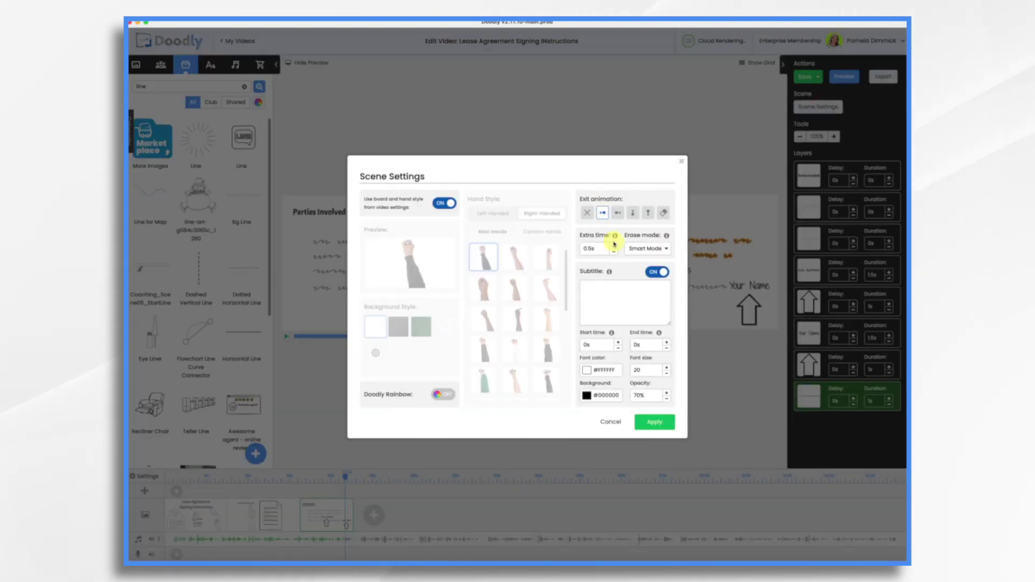
click(647, 421)
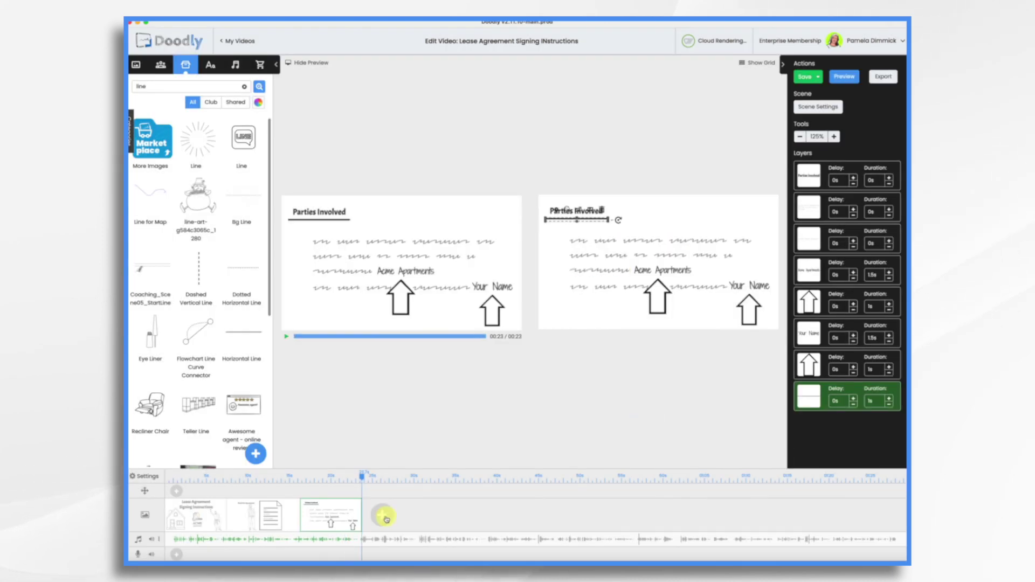
- Add a fourth scene and place the heading "Lease Term" in Acme-Regular near its upper-left corner
click(386, 518)
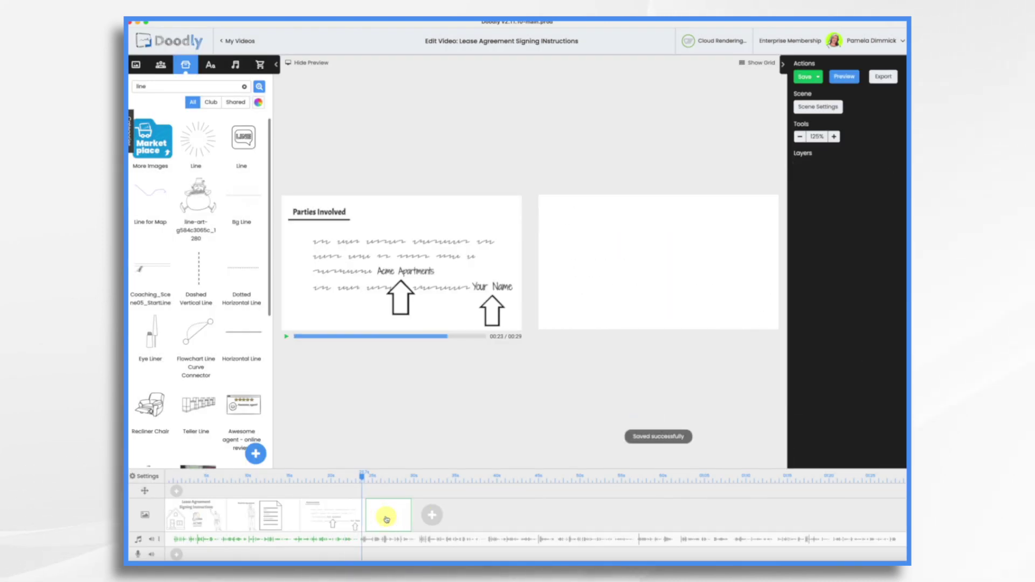
click(210, 65)
drag(217, 112, 601, 219)
double_click(597, 218)
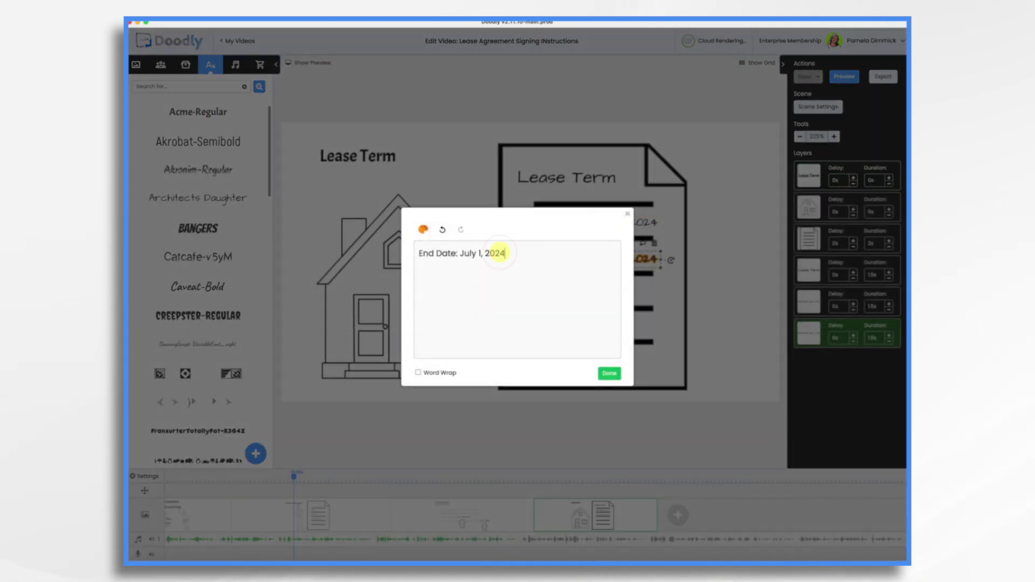
- Set the document's second date text to "End Date: July 1, 2025" and align it beneath the start date
click(605, 375)
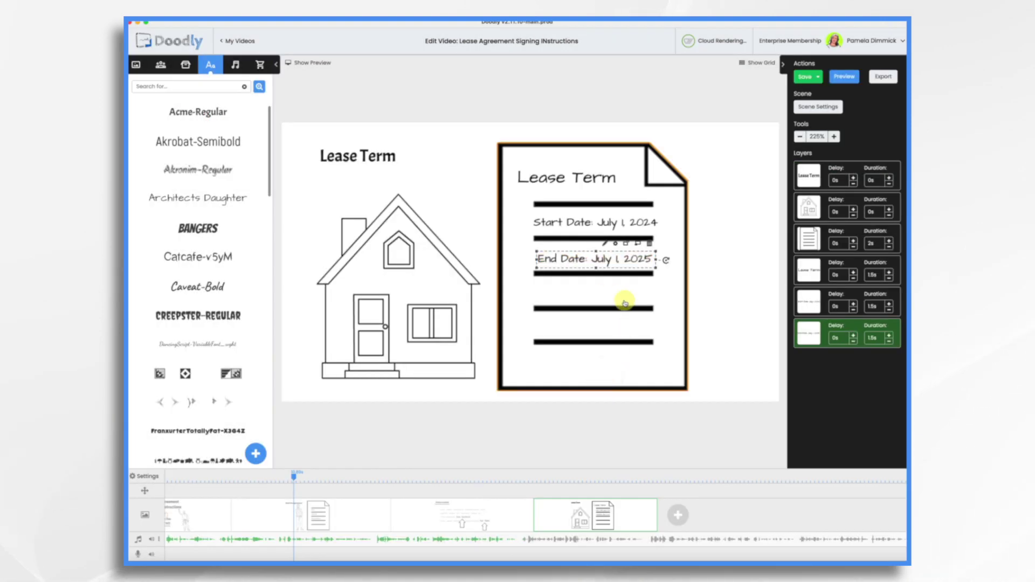
drag(582, 259, 580, 259)
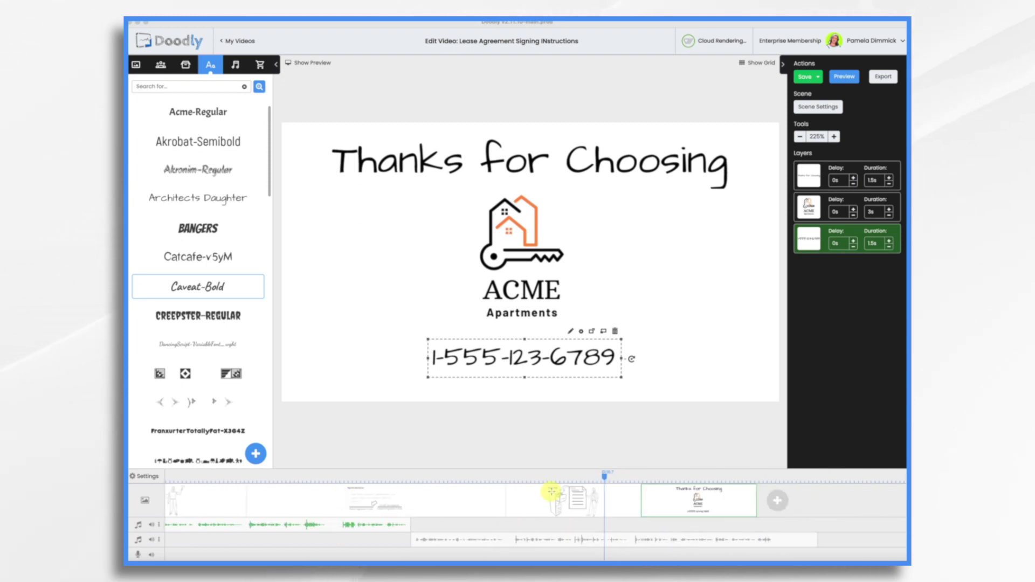
click(662, 500)
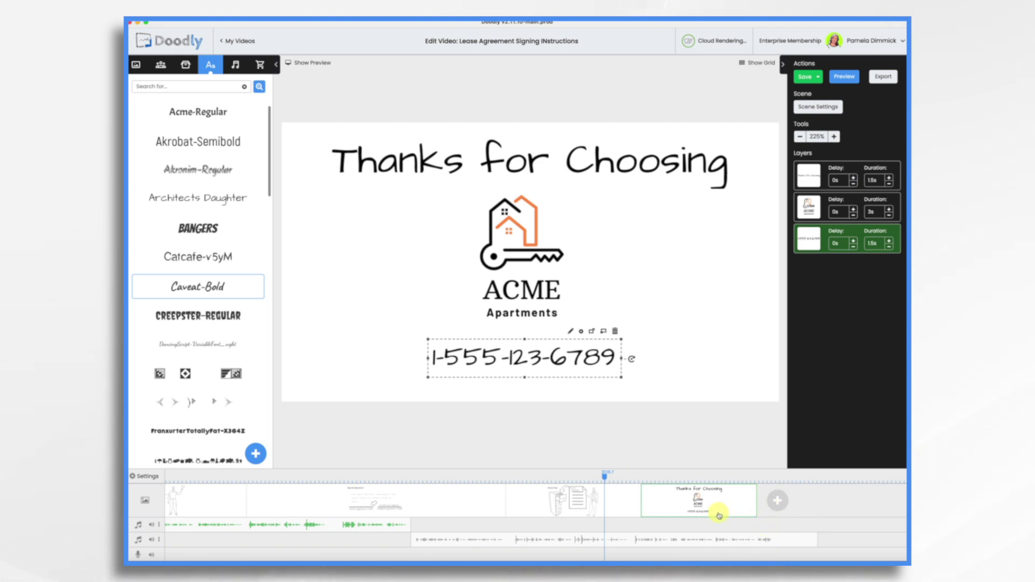
- Set the thank-you scene's extra time to 10s and apply the scene settings
click(819, 107)
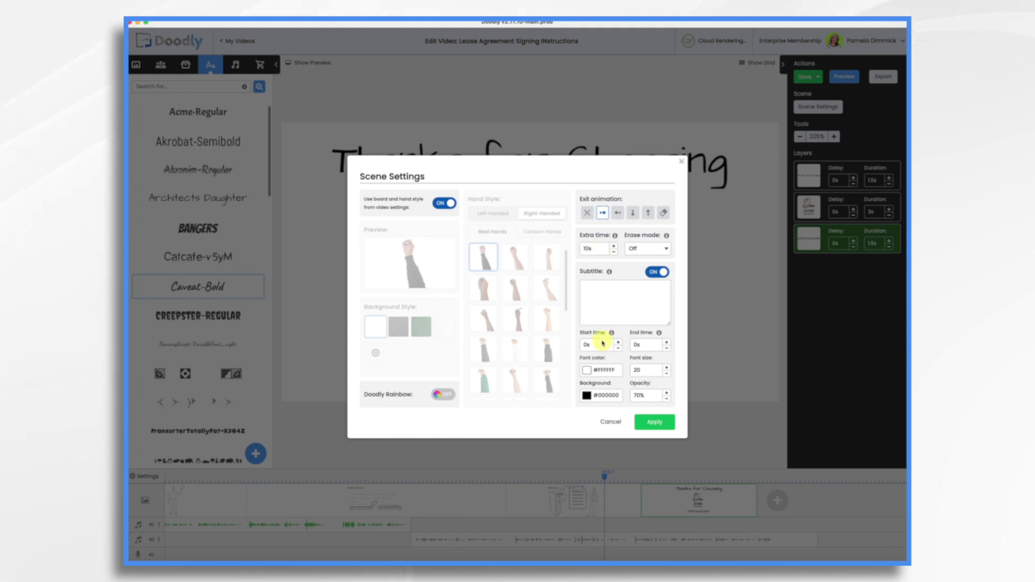
click(665, 422)
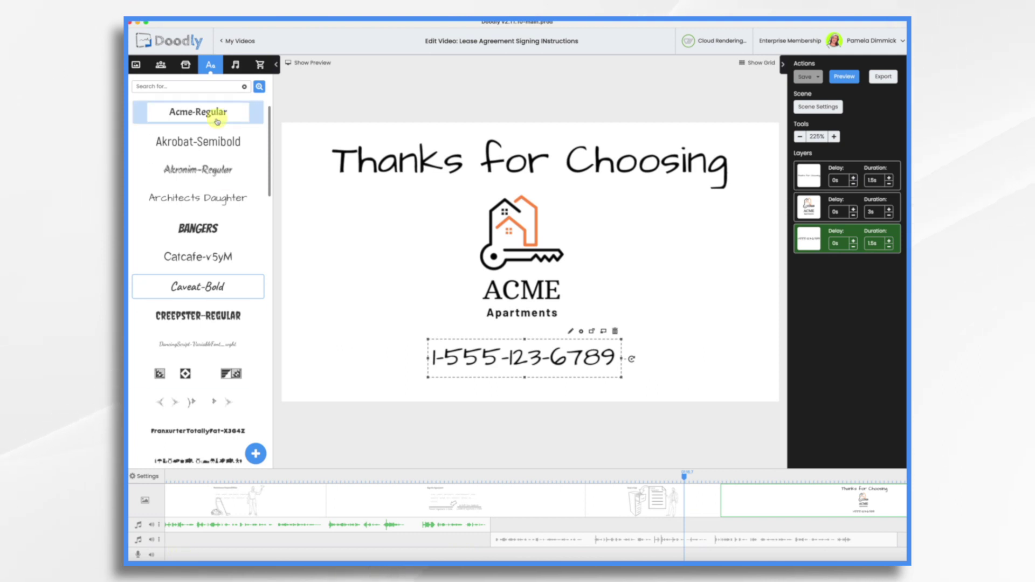
- Browse the audio library's music category and place the "Beyond" track on the third audio track, starting at the beginning of the video
click(237, 66)
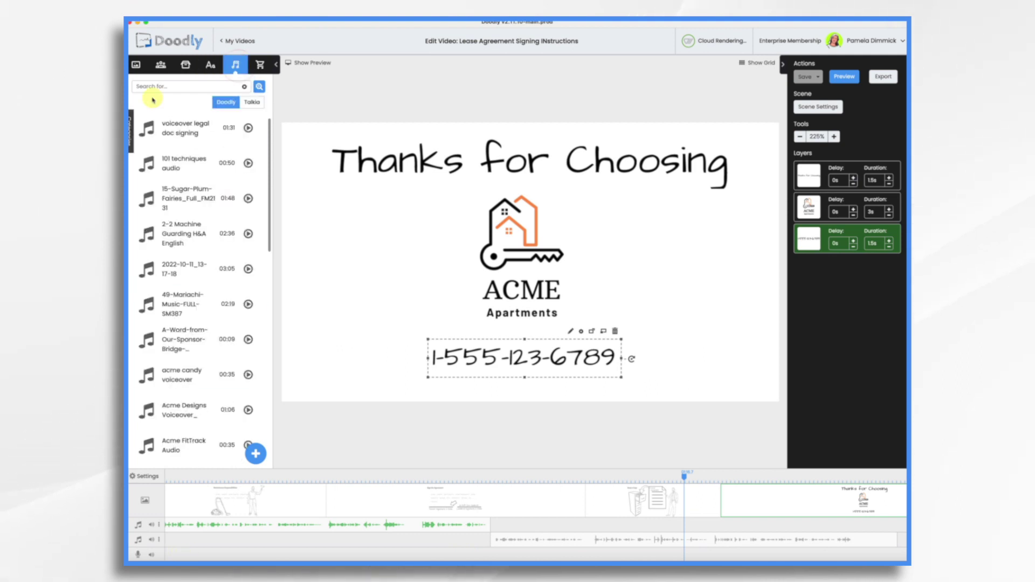
click(131, 133)
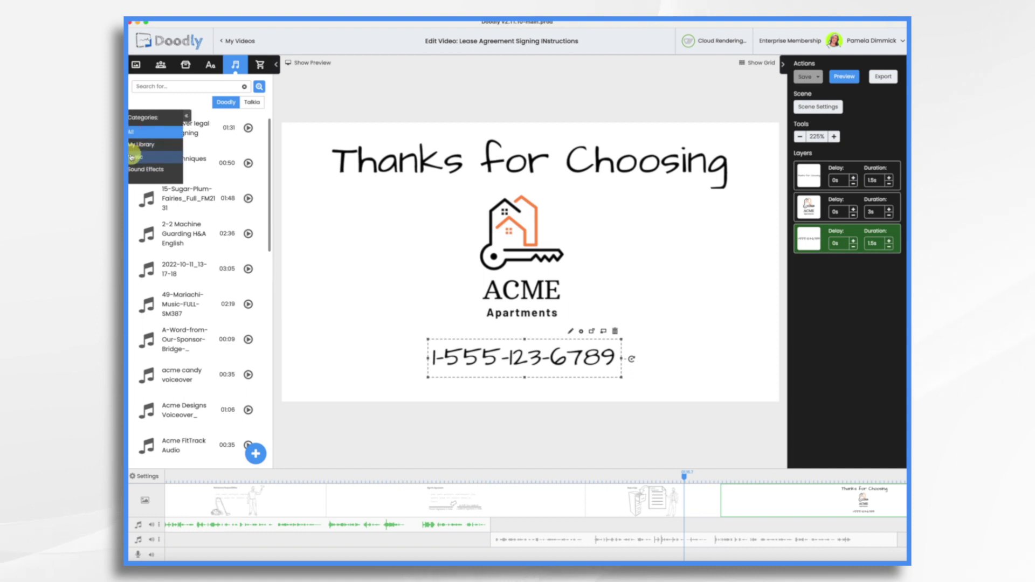
click(131, 157)
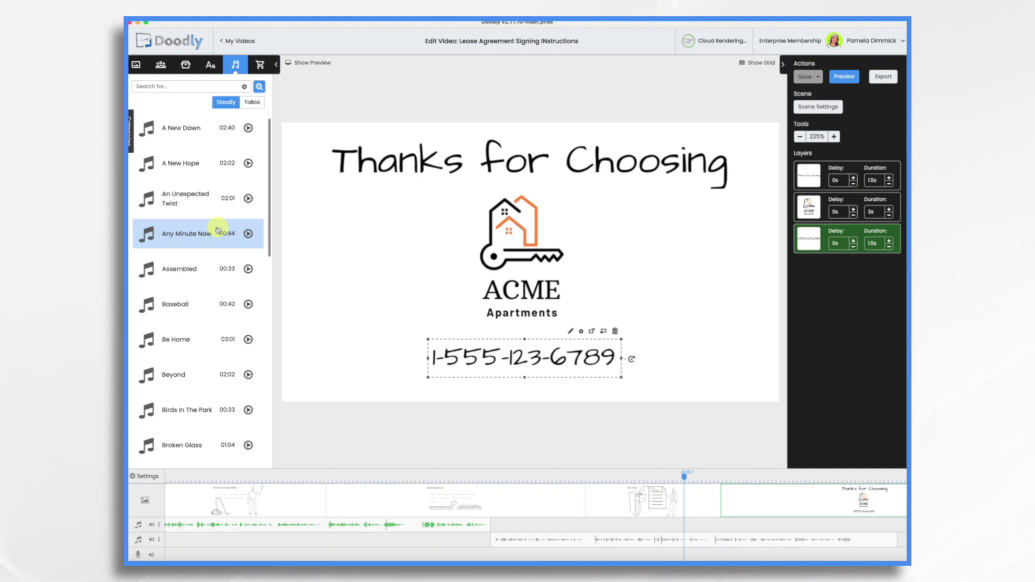
click(240, 351)
scroll(237, 351, down, 2)
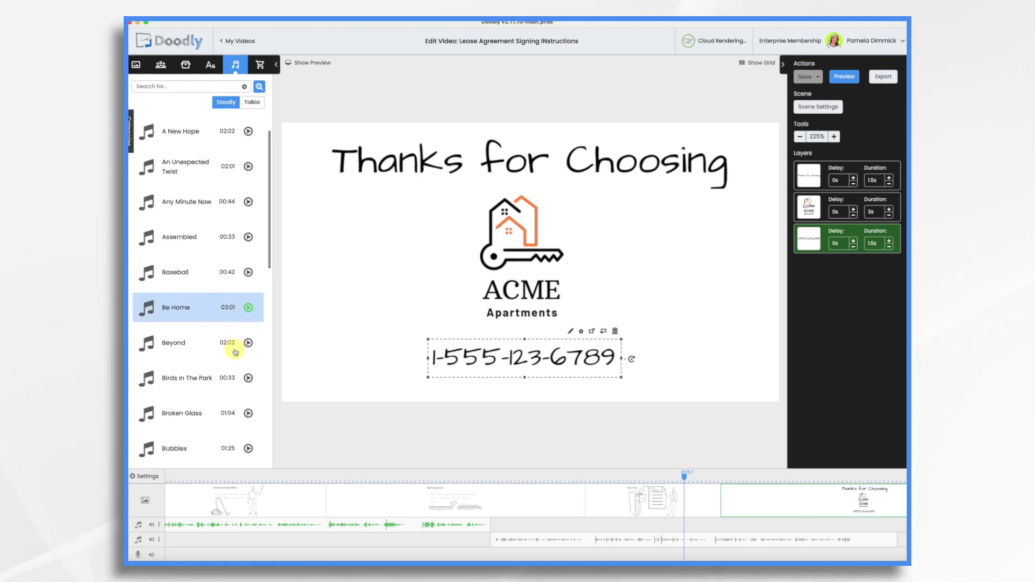
scroll(235, 351, down, 2)
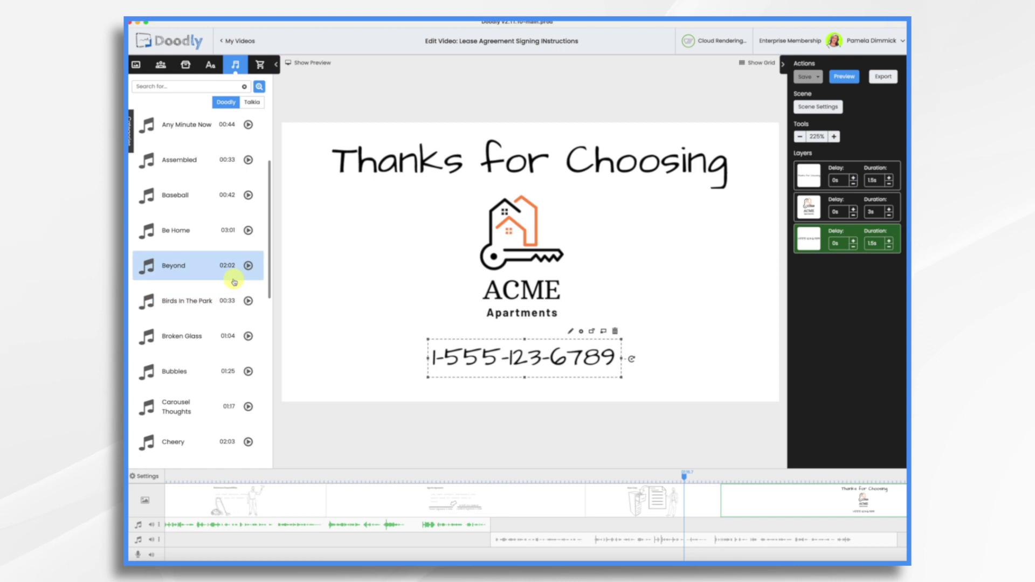
scroll(302, 520, left, 10)
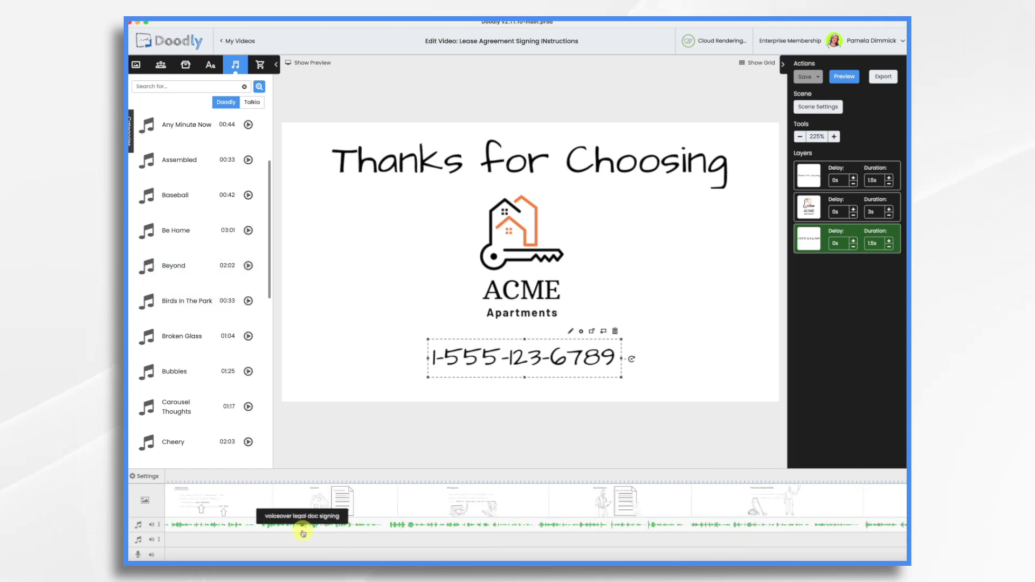
click(166, 475)
drag(201, 265, 149, 540)
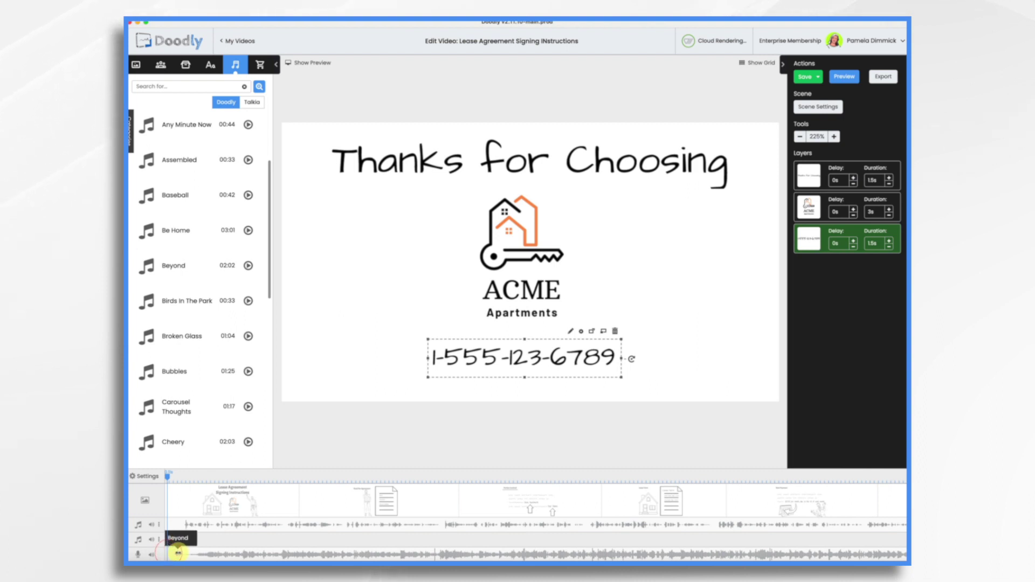
drag(233, 554, 132, 558)
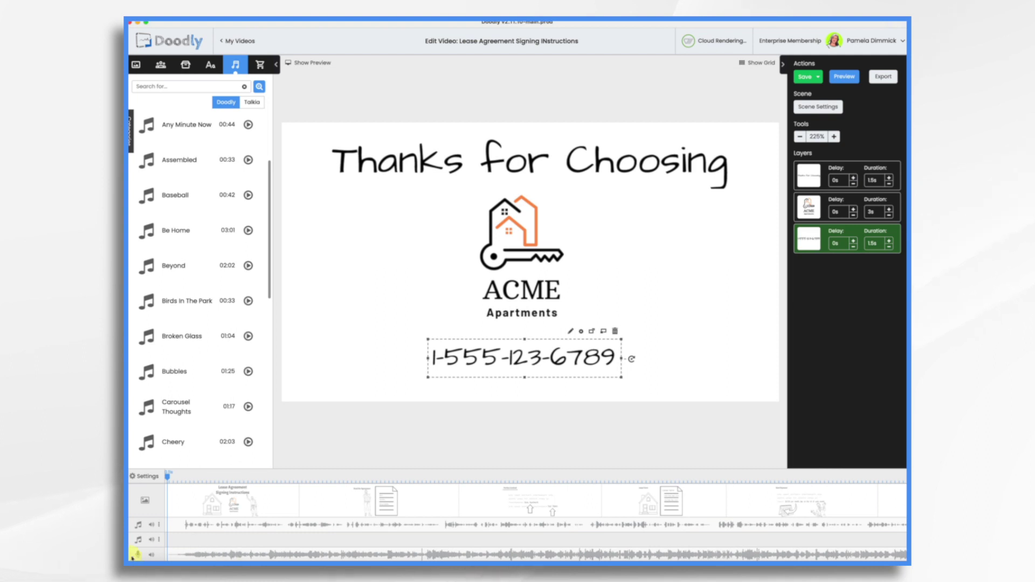
- Lower the volume of the "Beyond" music track and trim its end to match the end of the thank-you scene
click(151, 555)
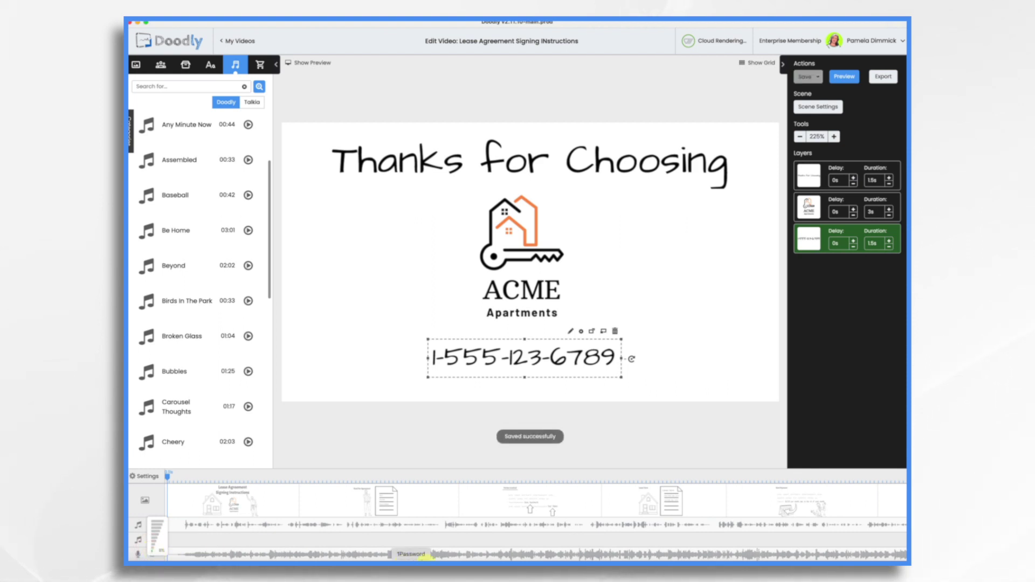
scroll(628, 547, right, 10)
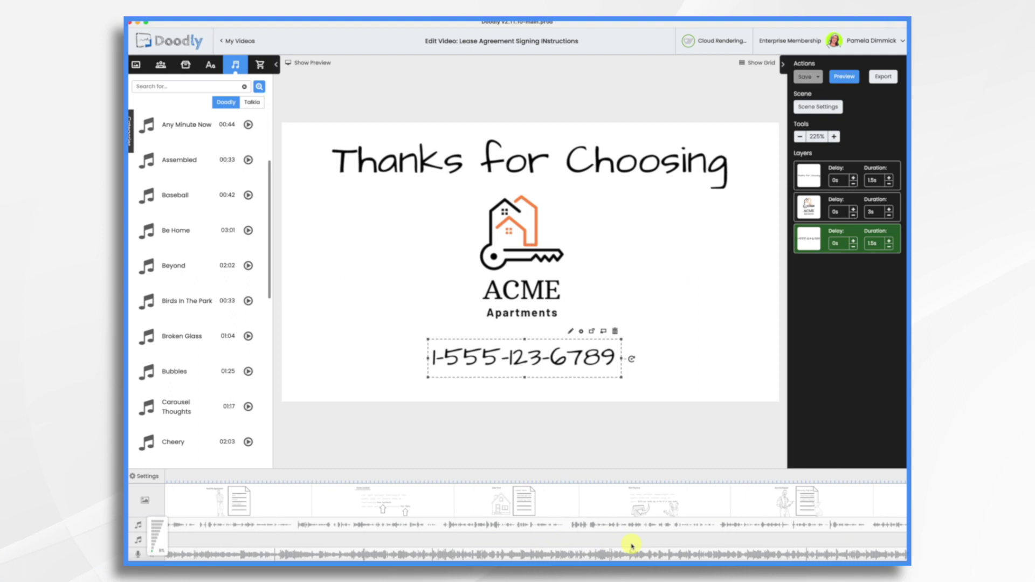
scroll(631, 546, right, 15)
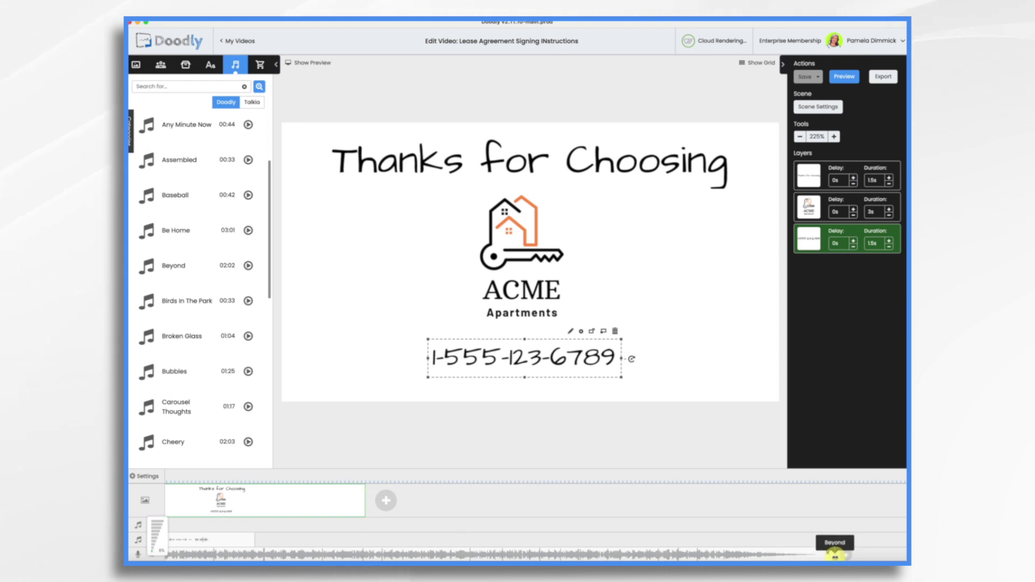
drag(835, 555, 359, 554)
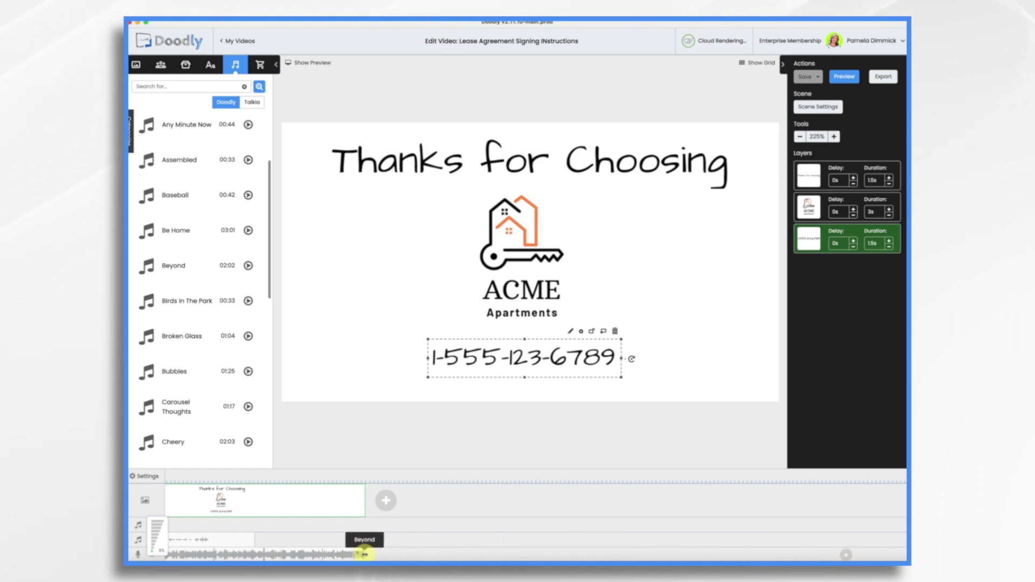
drag(337, 532, 340, 534)
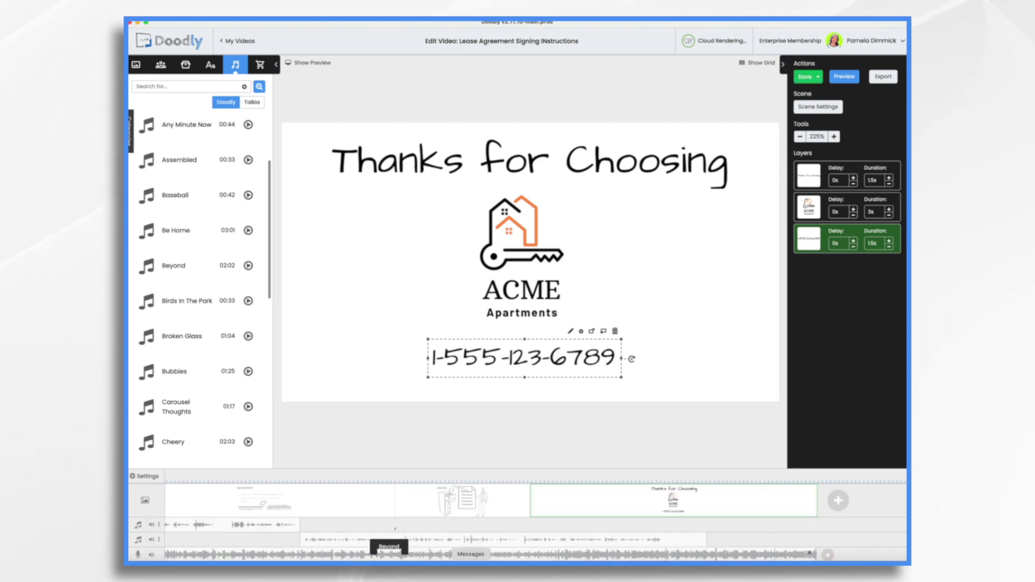
- Add a fade-out to the "Beyond" music clip and lengthen it by moving its start earlier
right_click(804, 556)
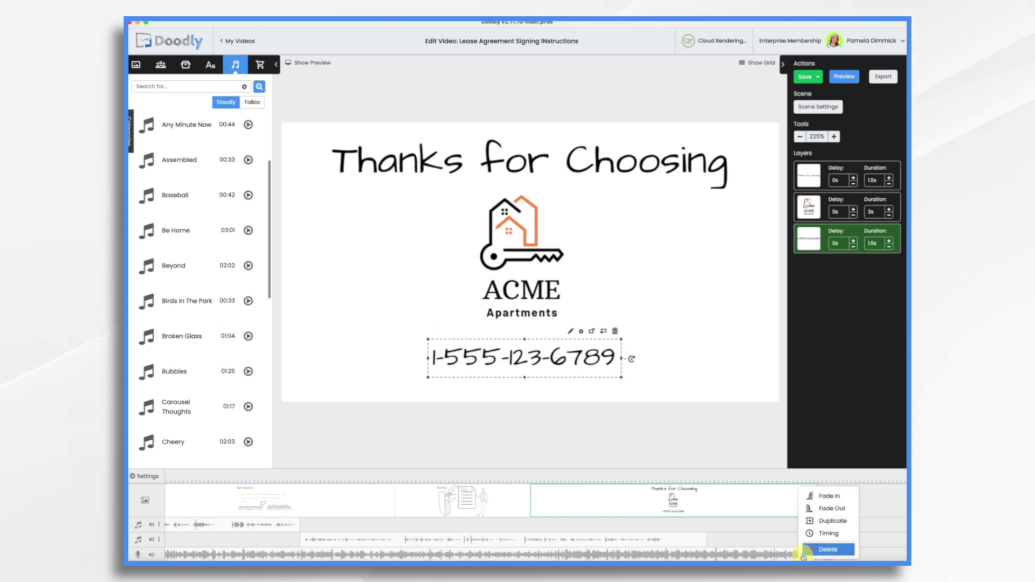
click(810, 509)
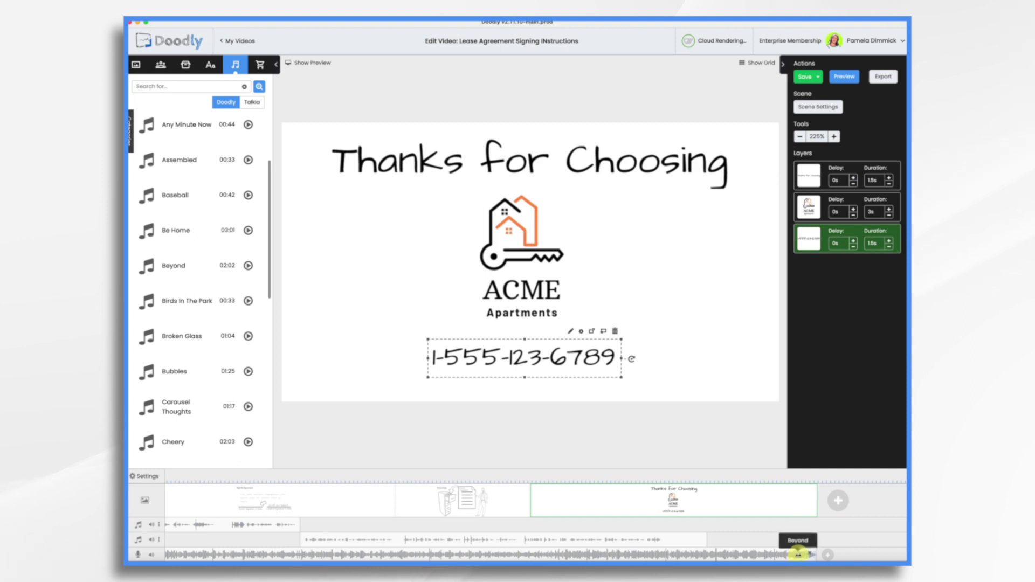
drag(798, 553, 758, 553)
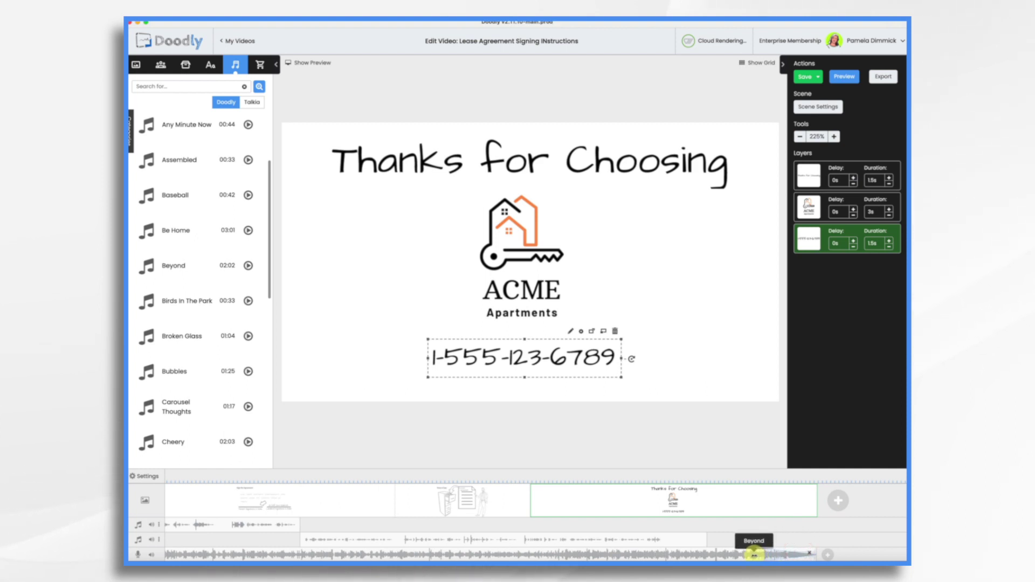